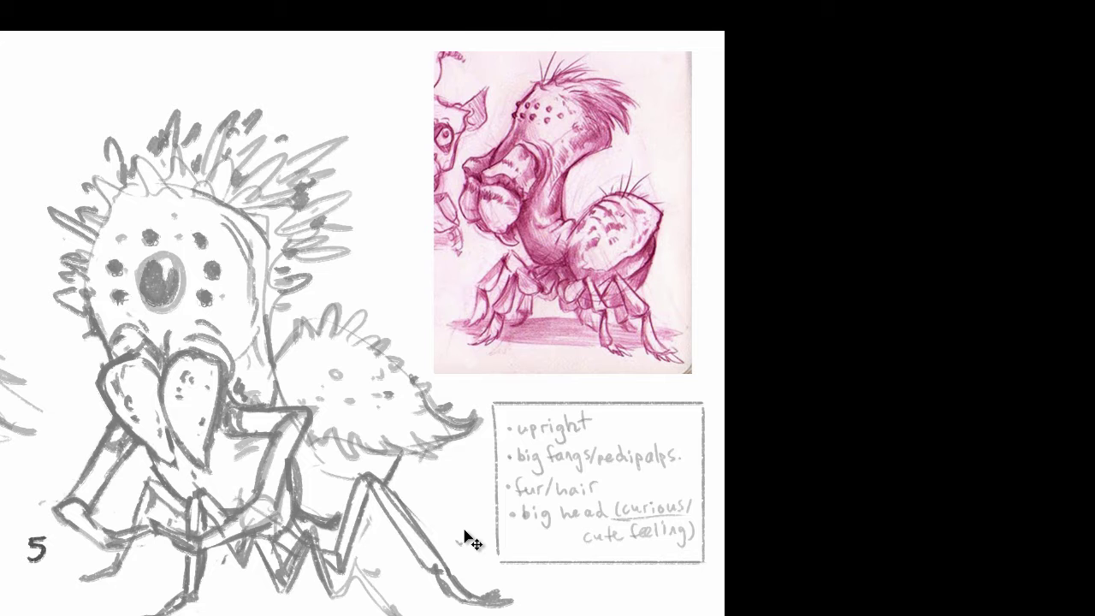
Step: Reveal the hidden interface panels and lower the rough sketch layer's opacity to 43%
key("ctrl+minus")
key("ctrl+minus")
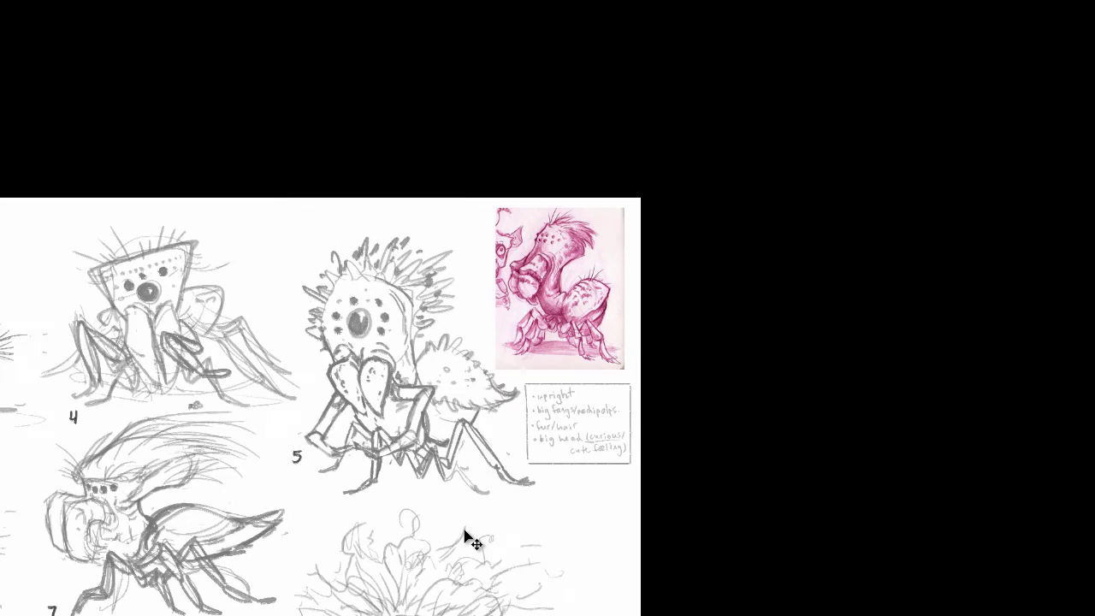
left_click_drag(465, 537, 852, 382)
key("ctrl+minus")
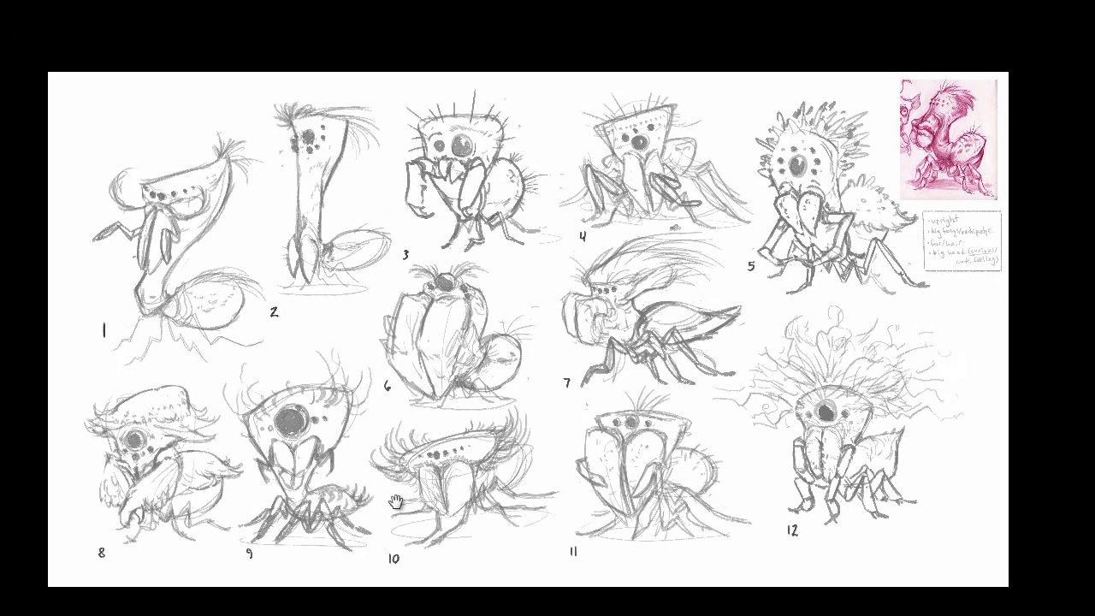
left_click_drag(395, 502, 399, 488)
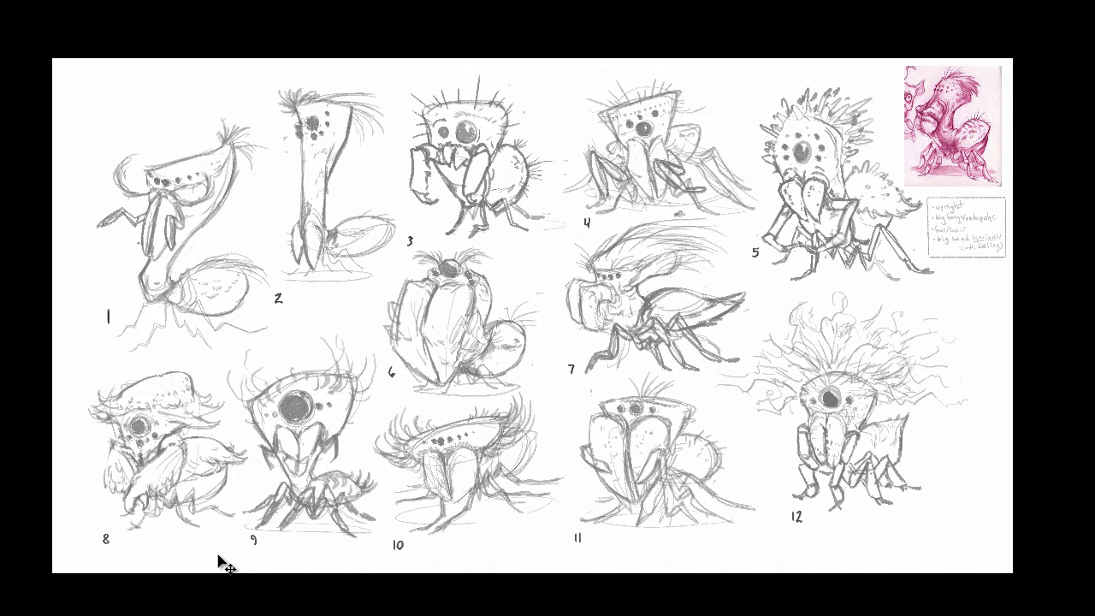
key("Tab")
mouse_move(562, 494)
left_mouse_down()
mouse_move(633, 440)
mouse_move(642, 422)
mouse_move(632, 420)
left_mouse_up()
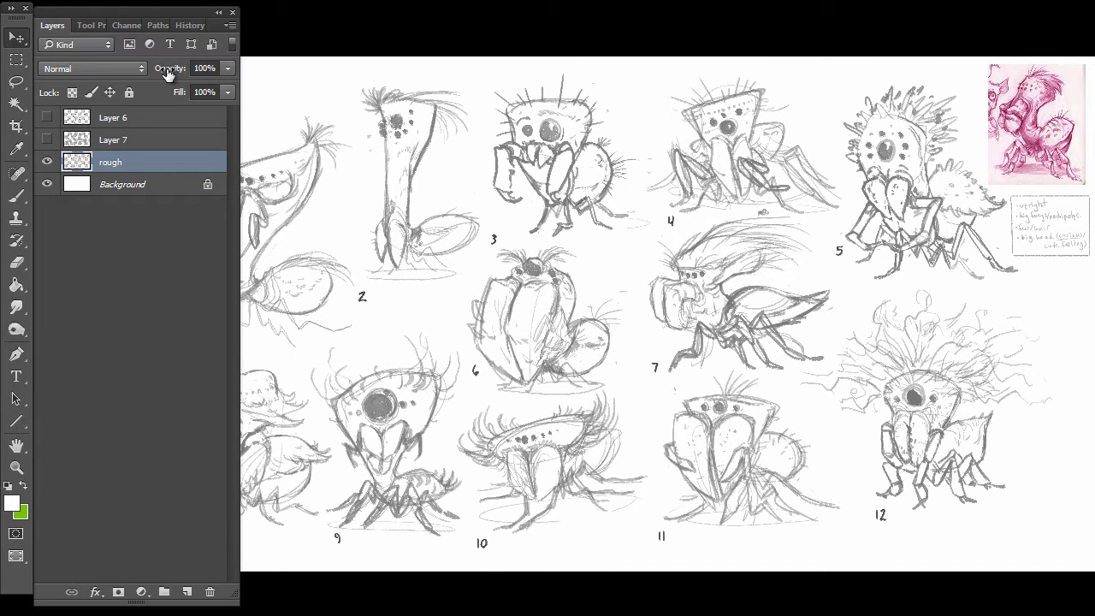
left_click_drag(171, 69, 120, 68)
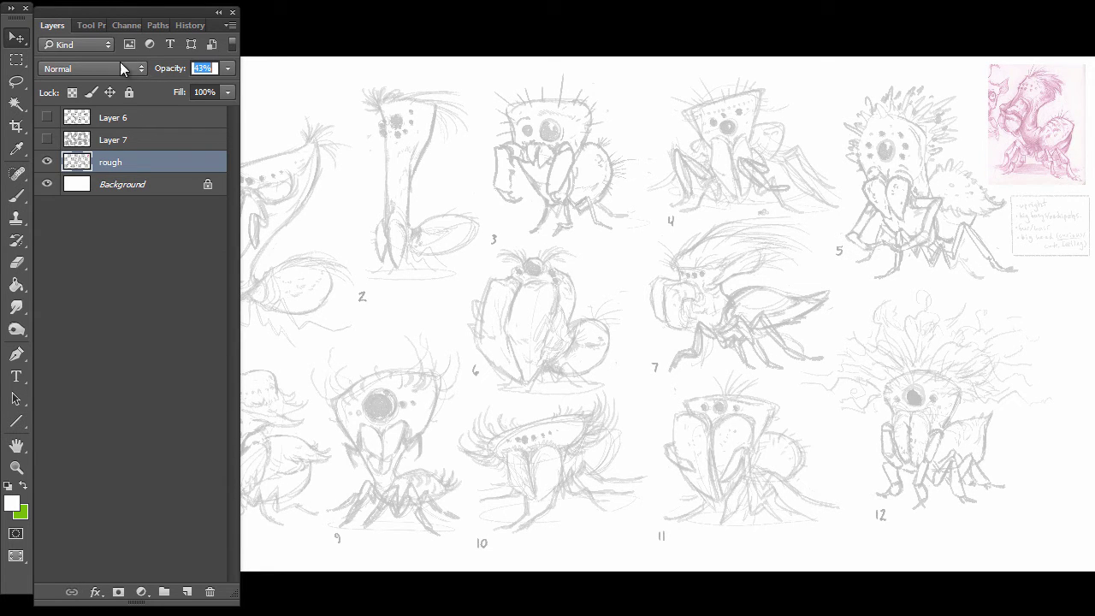
Step: Show the line art on Layer 6, and hide the rough layer after fading it to 37% opacity
left_click(47, 117)
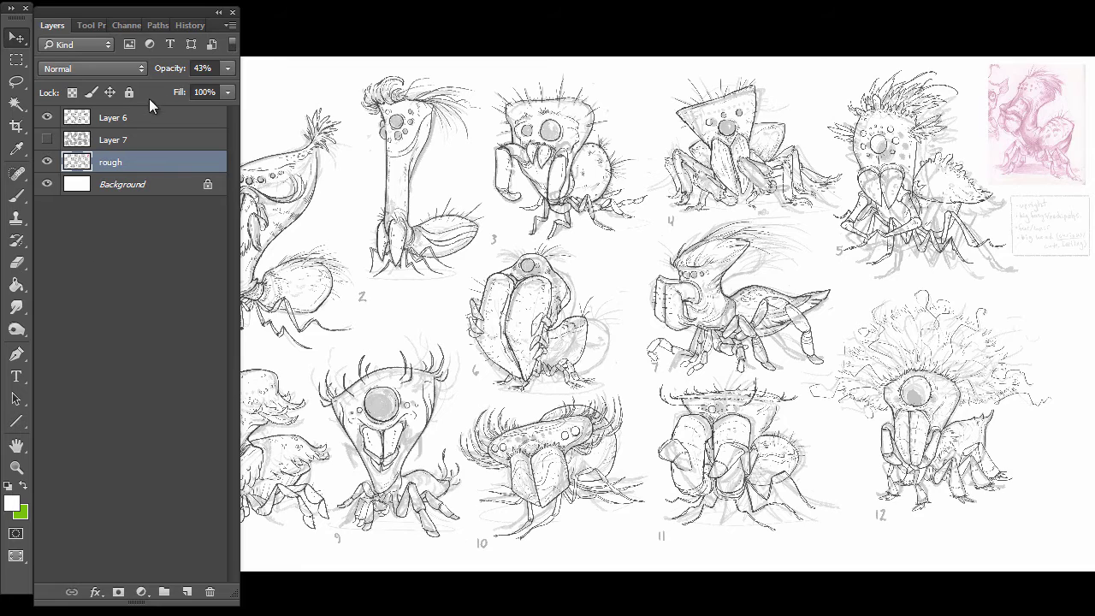
key("s")
left_click_drag(163, 72, 159, 72)
left_click(47, 162)
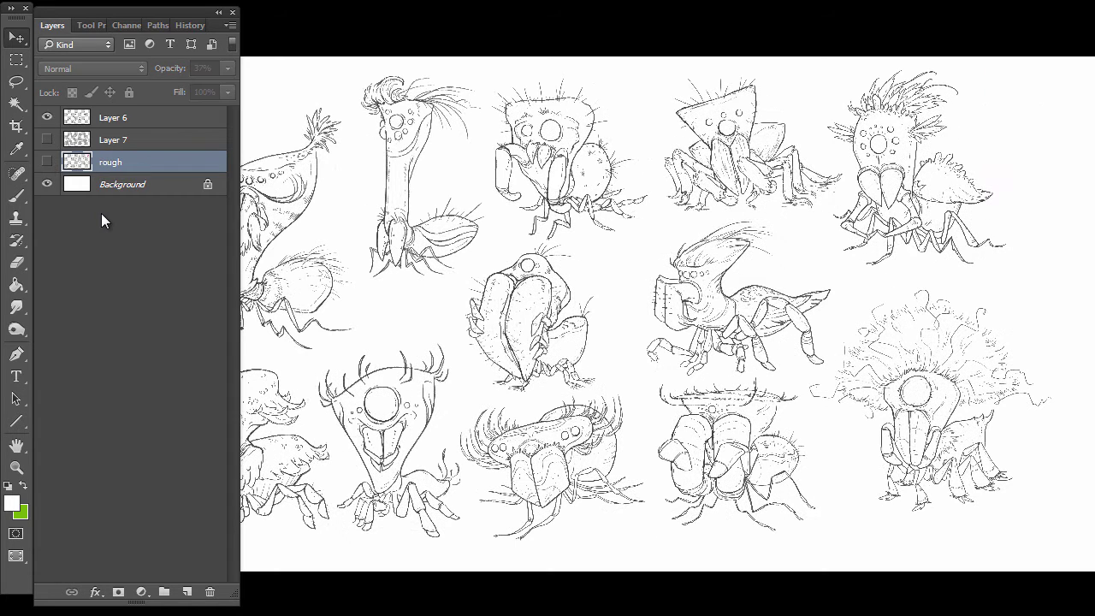
Step: Examine the clean line drawings of the spider creatures up close across the whole sheet
key("ctrl+plus")
key("ctrl+plus")
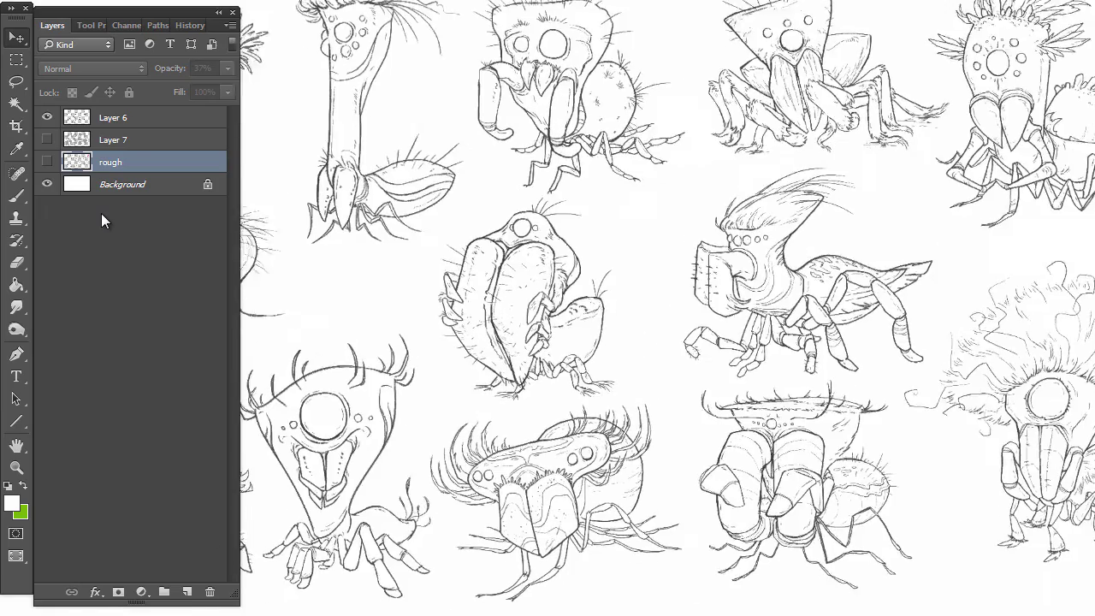
left_click_drag(401, 596, 764, 444)
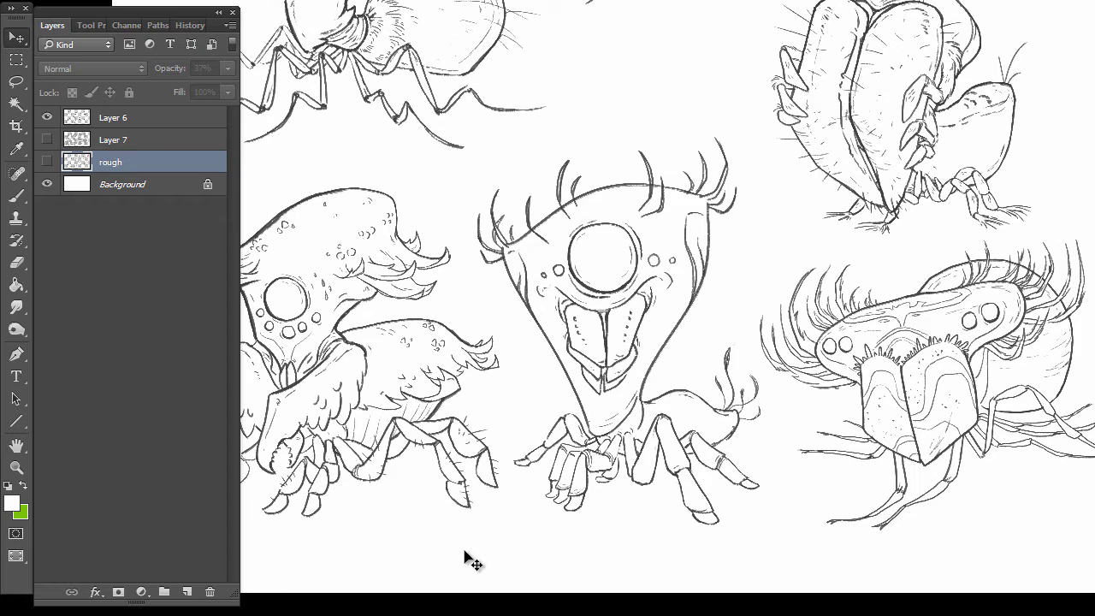
left_click_drag(505, 554, 582, 536)
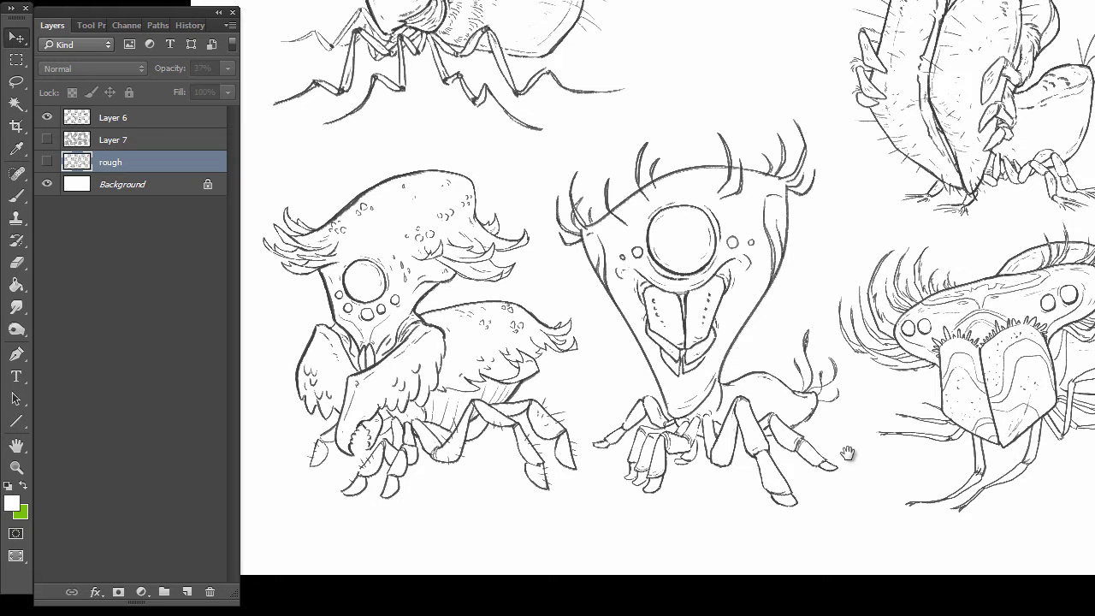
left_click_drag(850, 455, 496, 478)
mouse_move(829, 417)
left_mouse_down()
mouse_move(600, 434)
mouse_move(549, 488)
mouse_move(531, 556)
mouse_move(541, 571)
left_mouse_up()
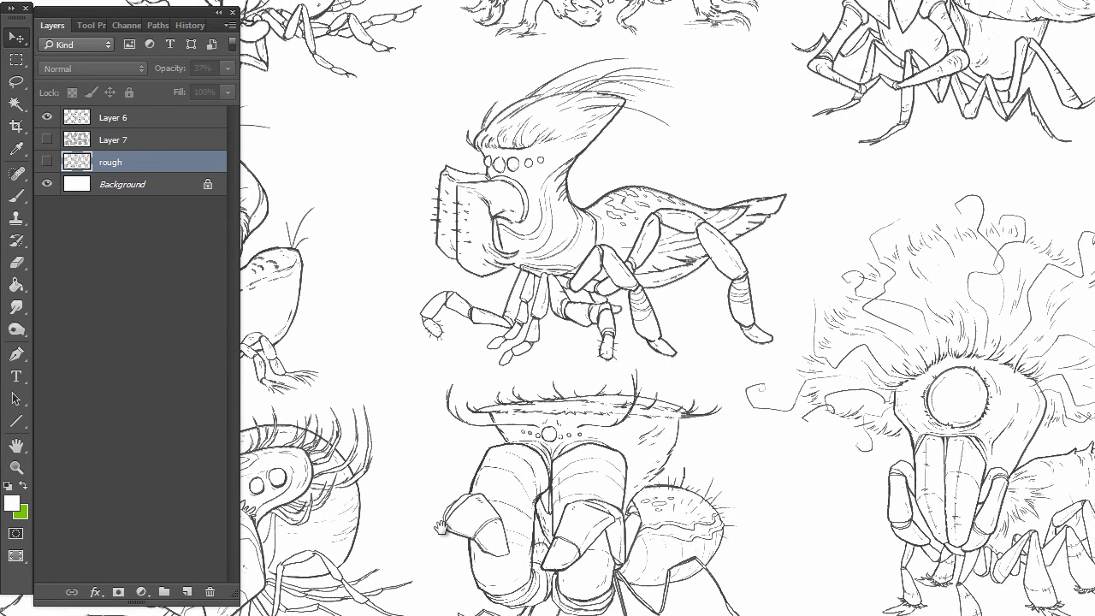
mouse_move(435, 415)
left_mouse_down()
mouse_move(465, 496)
mouse_move(459, 549)
mouse_move(407, 566)
mouse_move(382, 612)
mouse_move(322, 615)
left_mouse_up()
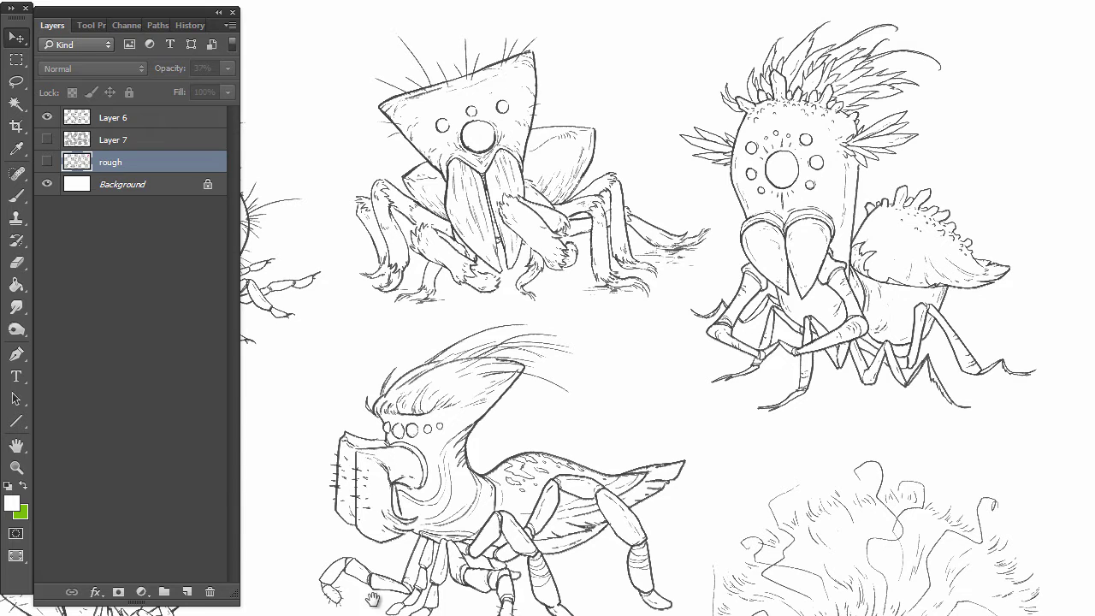
mouse_move(383, 604)
left_mouse_down()
mouse_move(418, 555)
mouse_move(692, 456)
left_mouse_up()
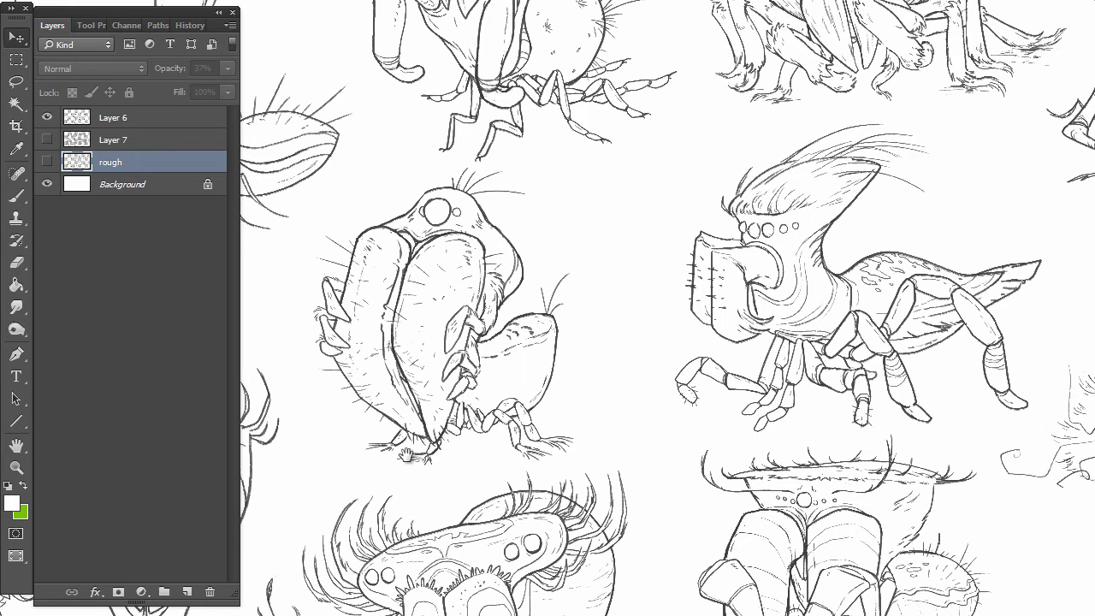
left_click_drag(408, 456, 616, 259)
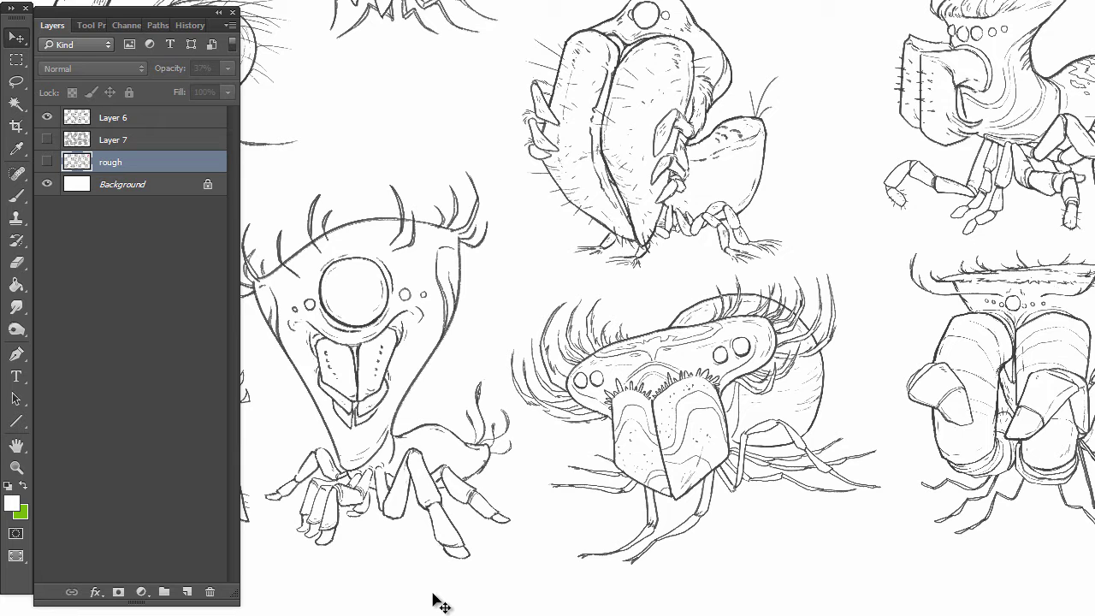
left_click_drag(548, 355, 575, 497)
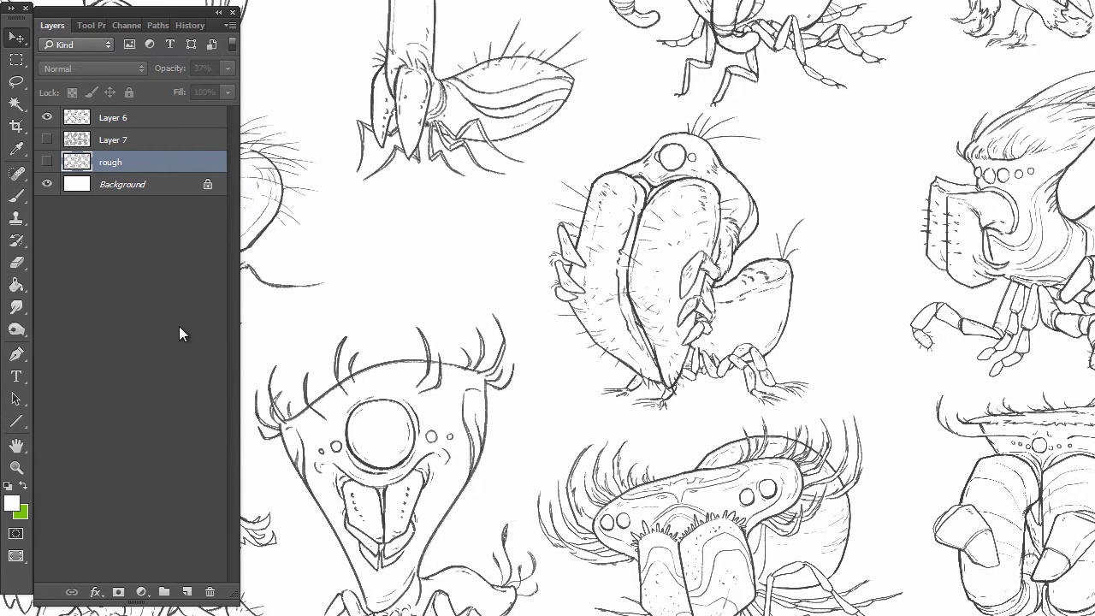
Step: Show the flat grey fills on Layer 7 and review the filled silhouettes across the whole sheet
left_click(46, 139)
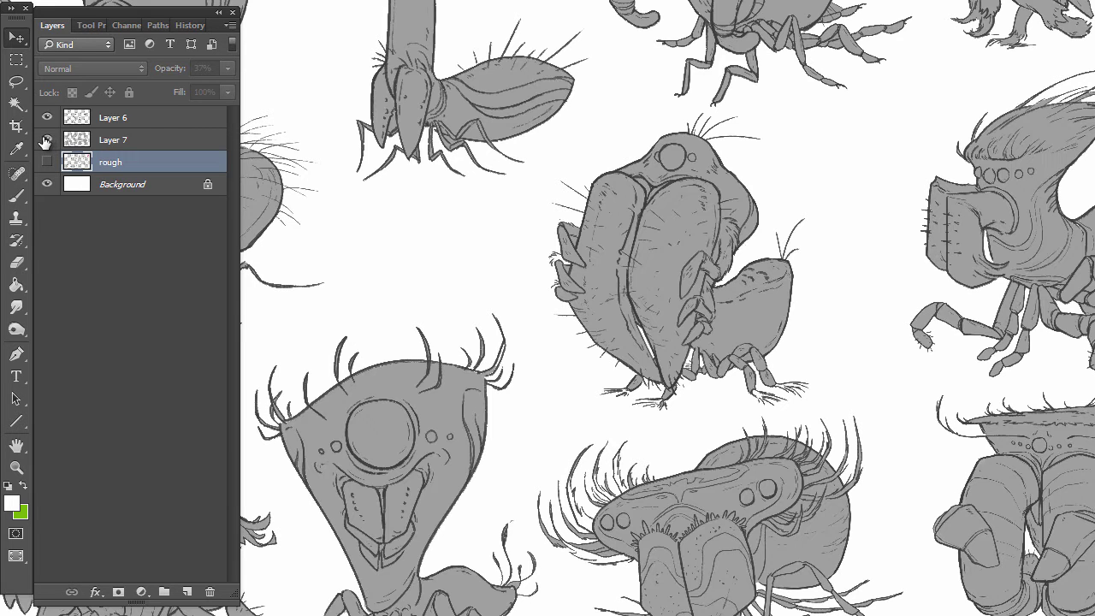
left_click_drag(547, 483, 494, 457)
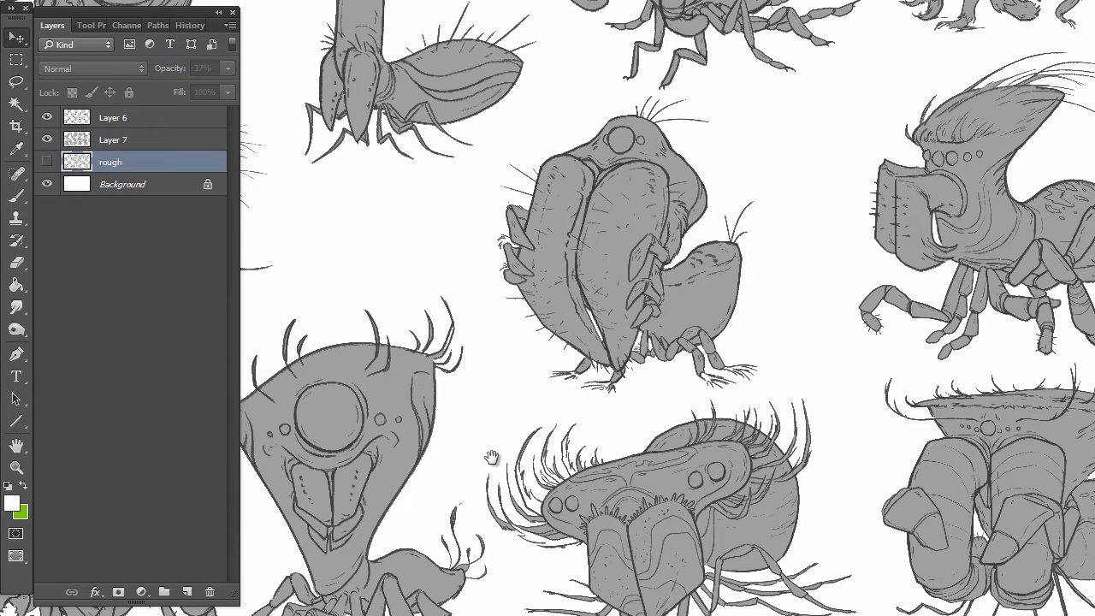
left_click_drag(491, 460, 628, 444)
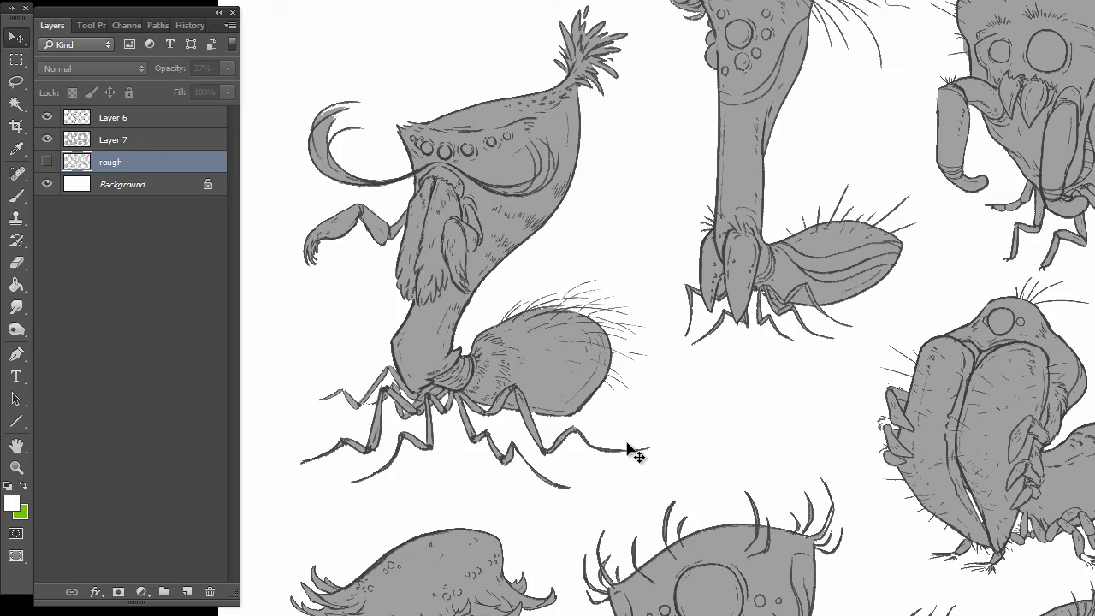
key("ctrl+minus")
key("ctrl+minus")
key("ctrl+minus")
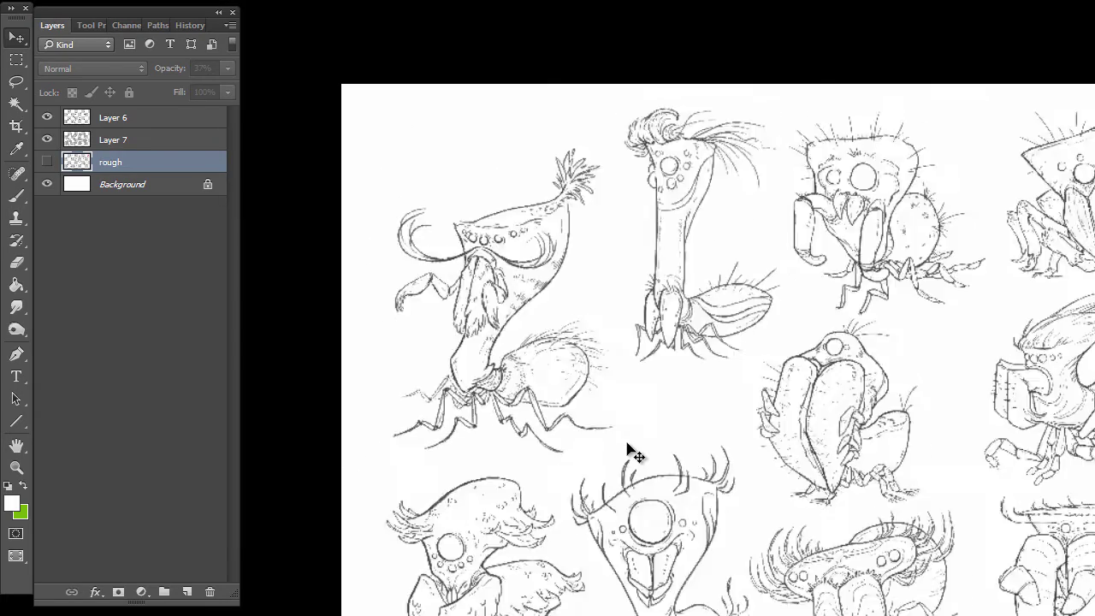
key("ctrl+minus")
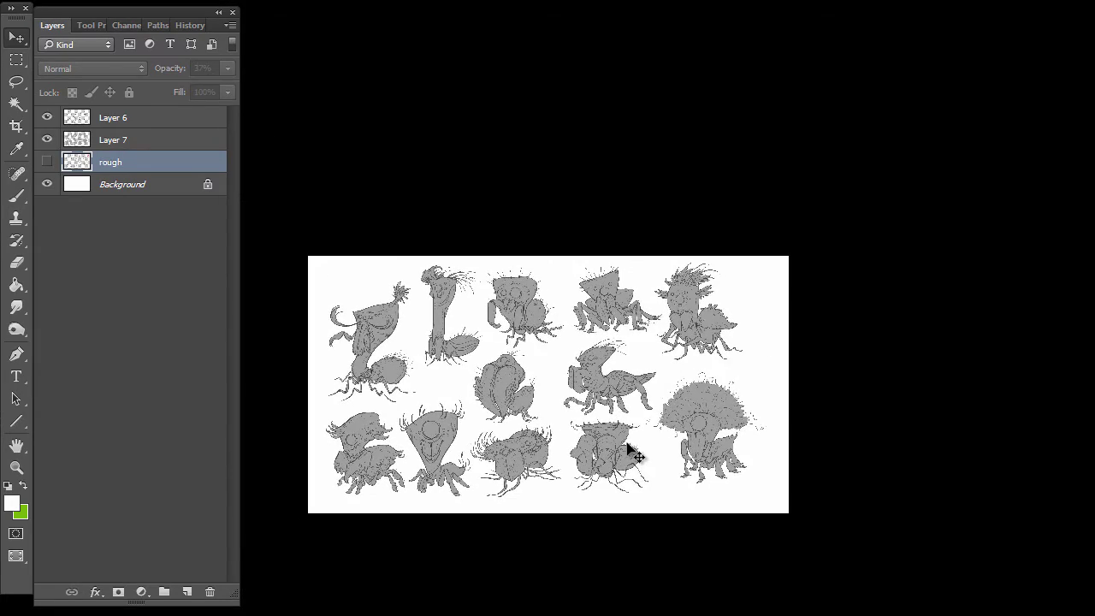
left_click_drag(445, 569, 522, 525)
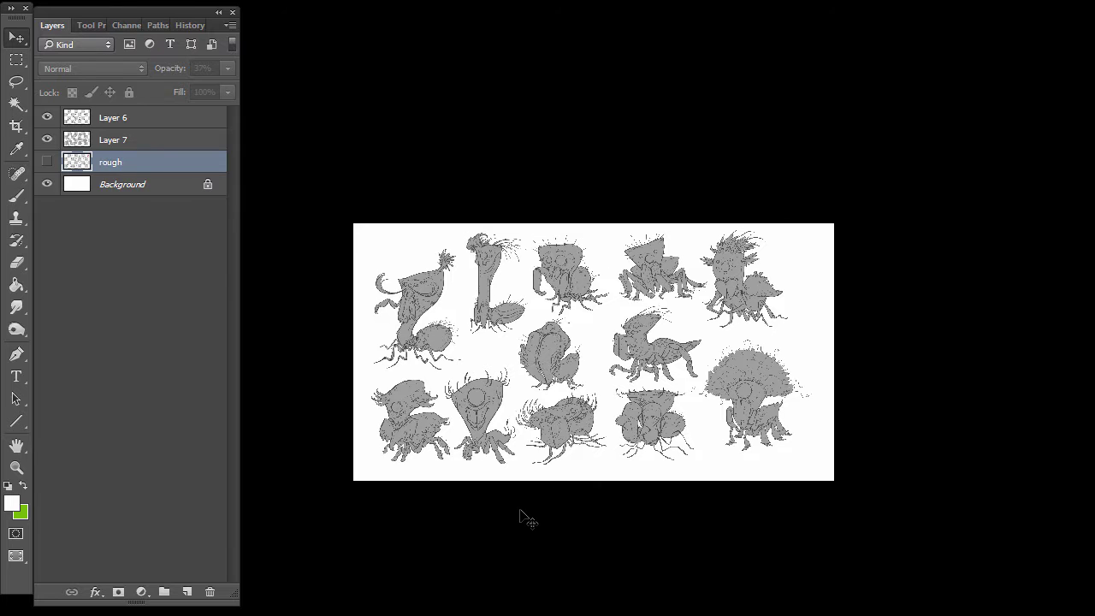
key("ctrl+plus")
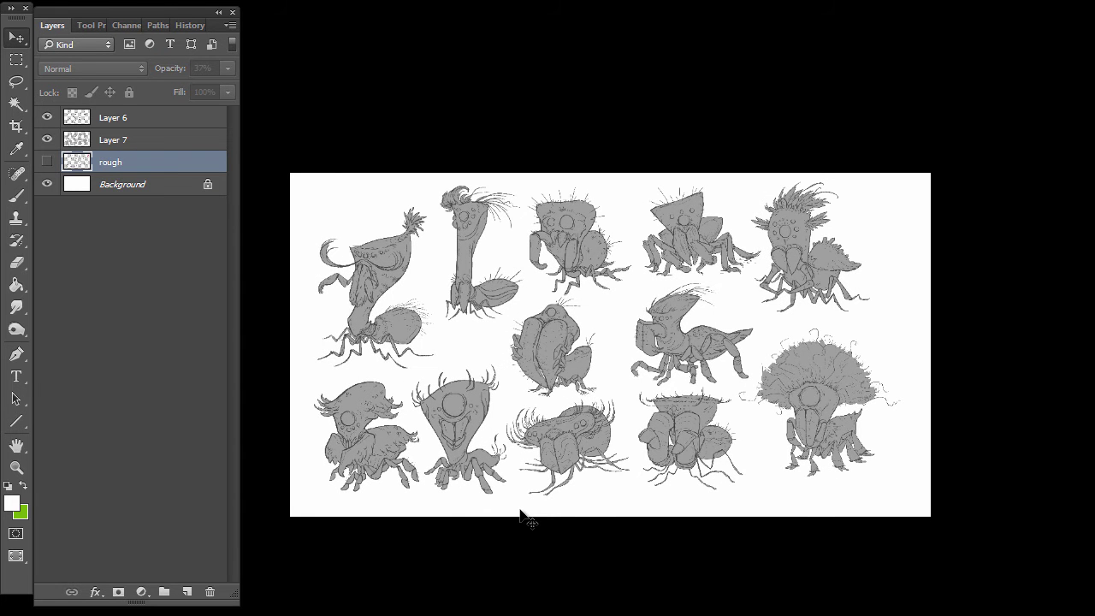
key("ctrl+plus")
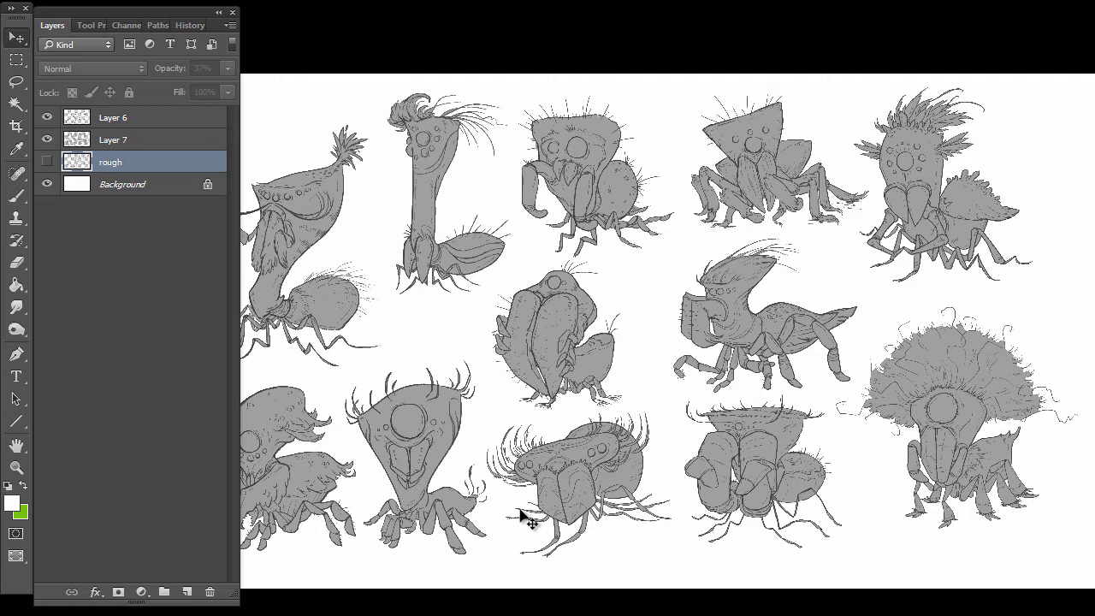
Step: Switch to the document with the two refined creatures and hide its grey fill on Layer 7
key("ctrl+Tab")
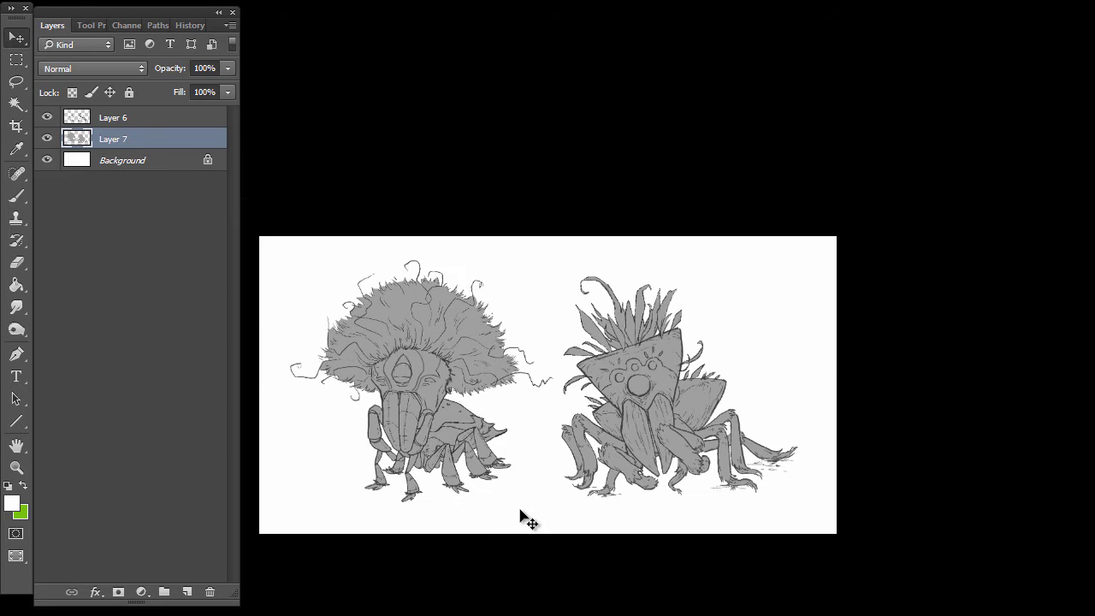
key("ctrl+plus")
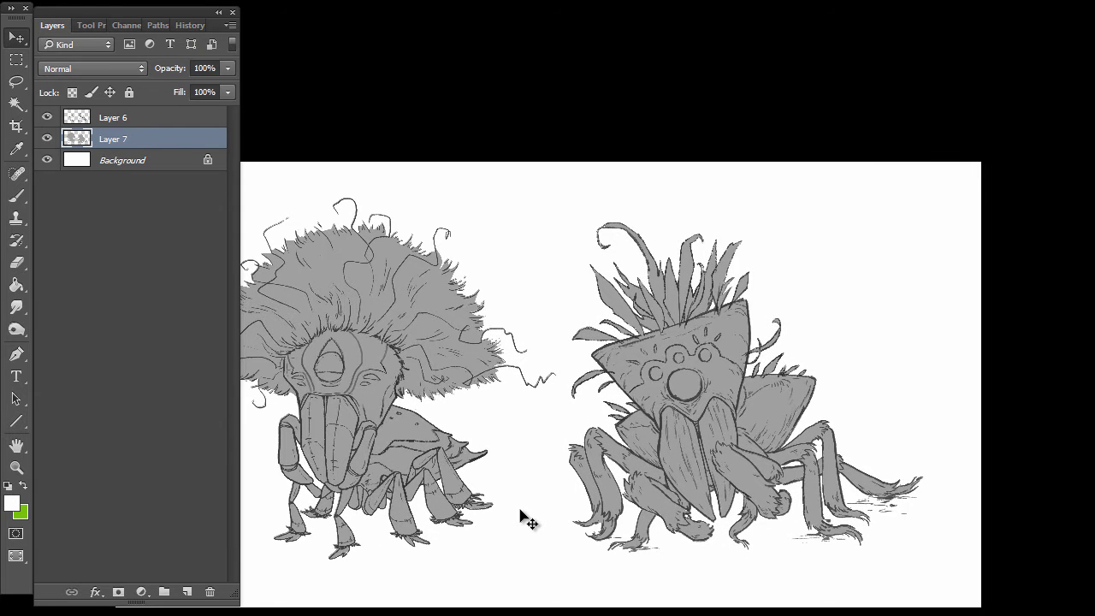
left_click_drag(518, 508, 625, 374)
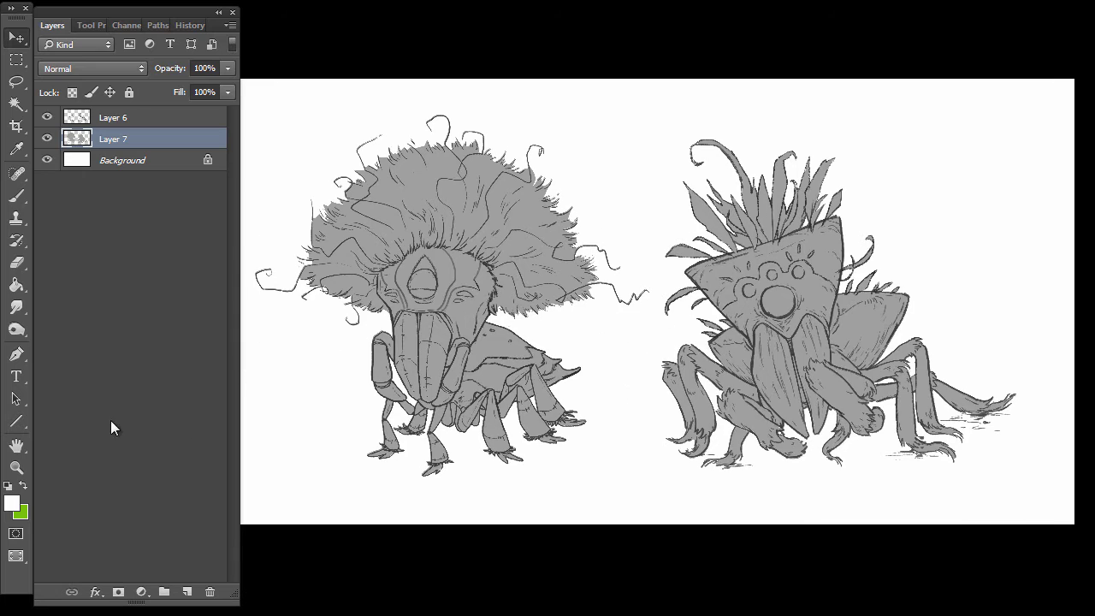
left_click(47, 139)
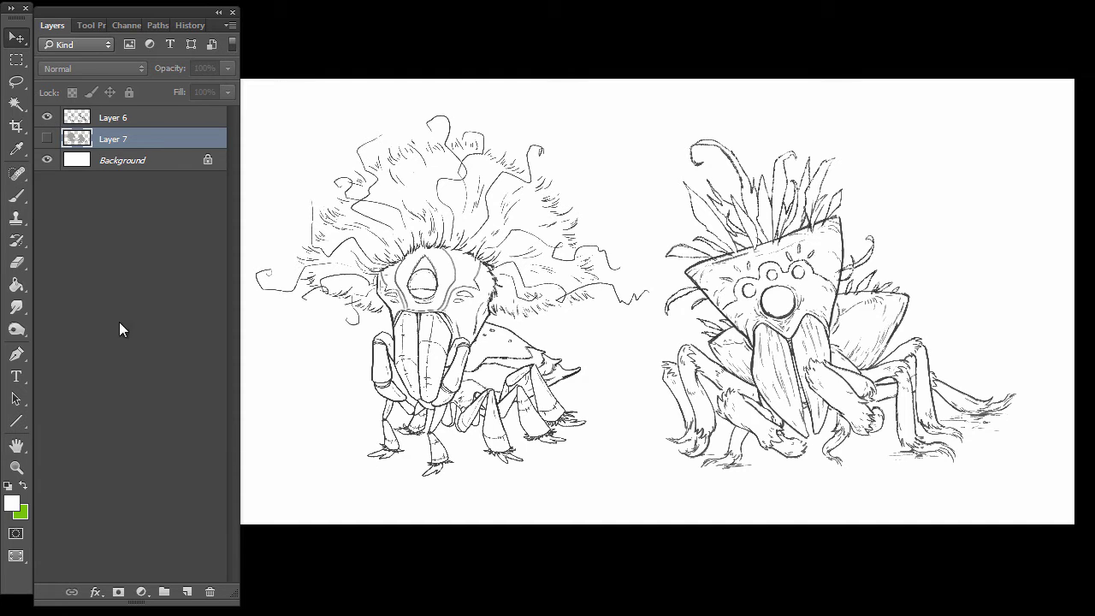
Step: Add a new empty layer directly above Layer 7 and below the line art
left_click(129, 118)
left_click(152, 140)
left_click(187, 592)
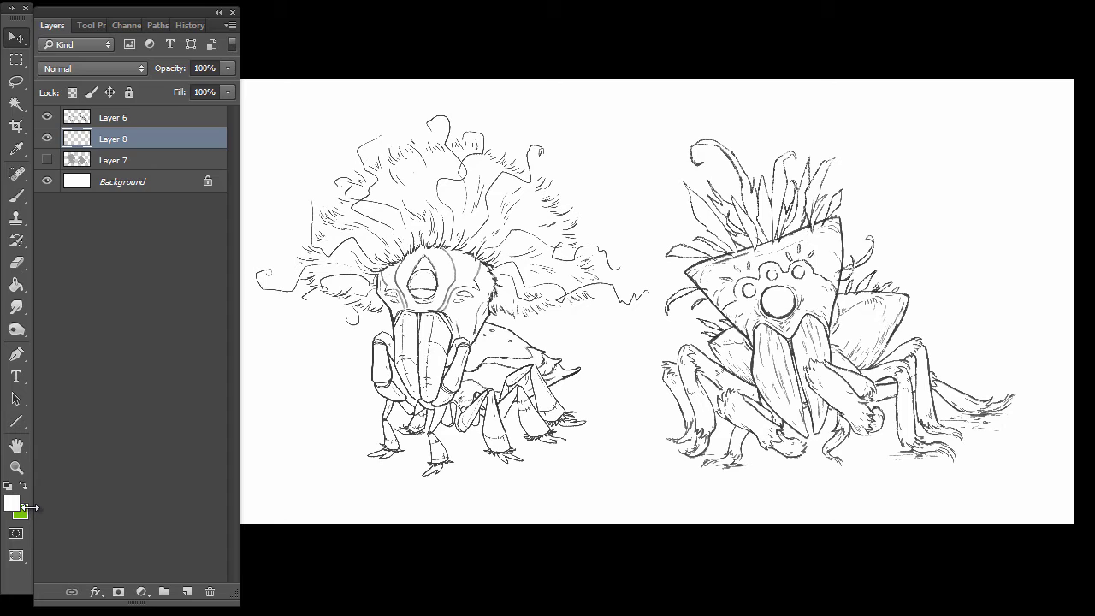
Step: Select the triangular-headed creature by tracing its outer contour with the Magnetic Lasso Tool
key("l")
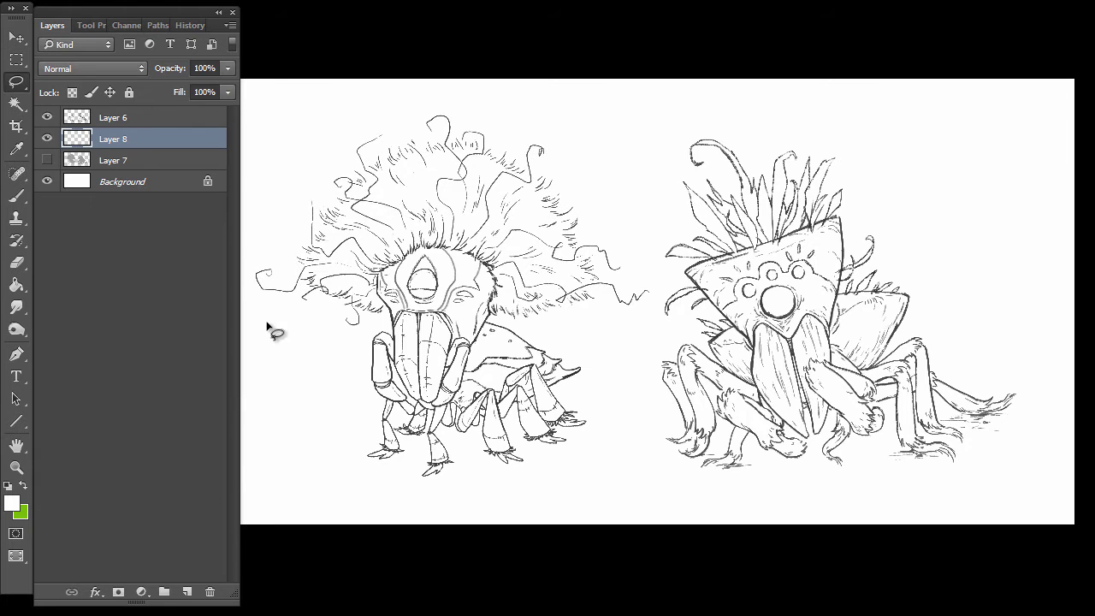
left_click(17, 83)
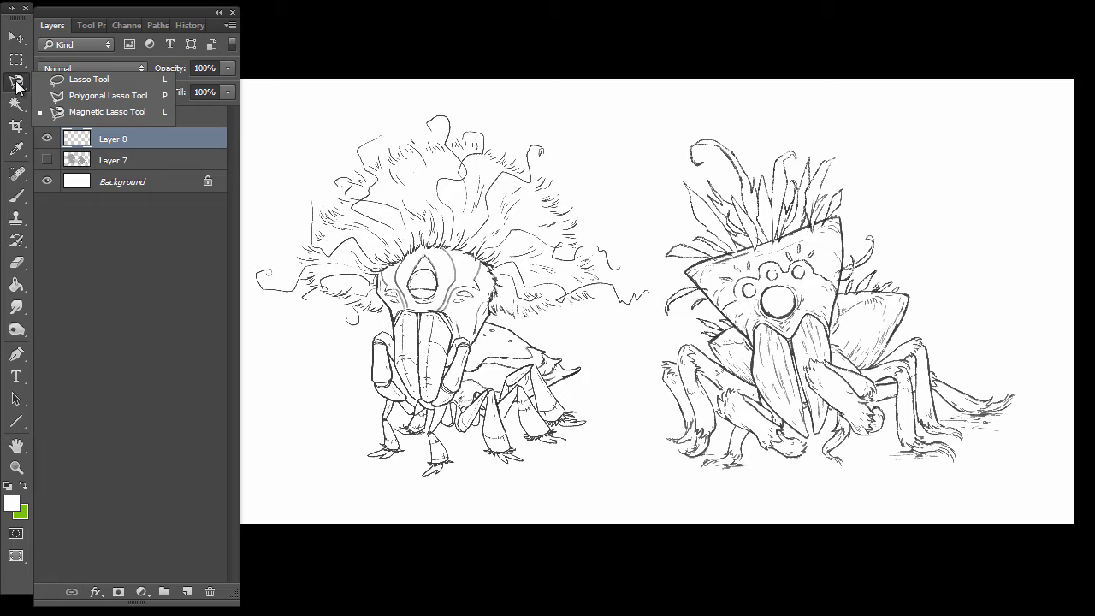
left_click(17, 86)
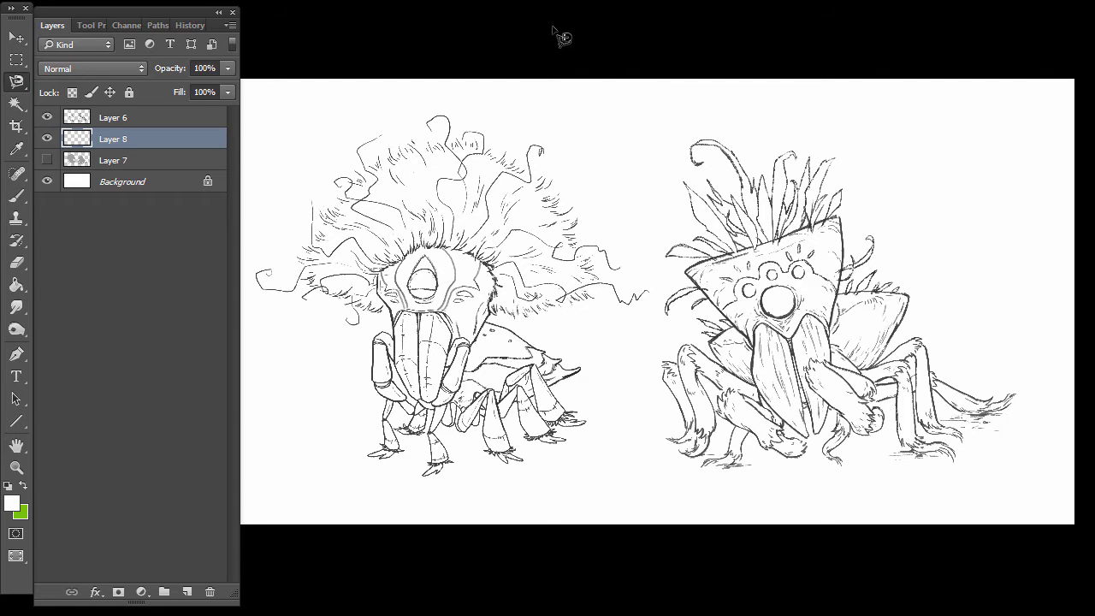
left_click(676, 438)
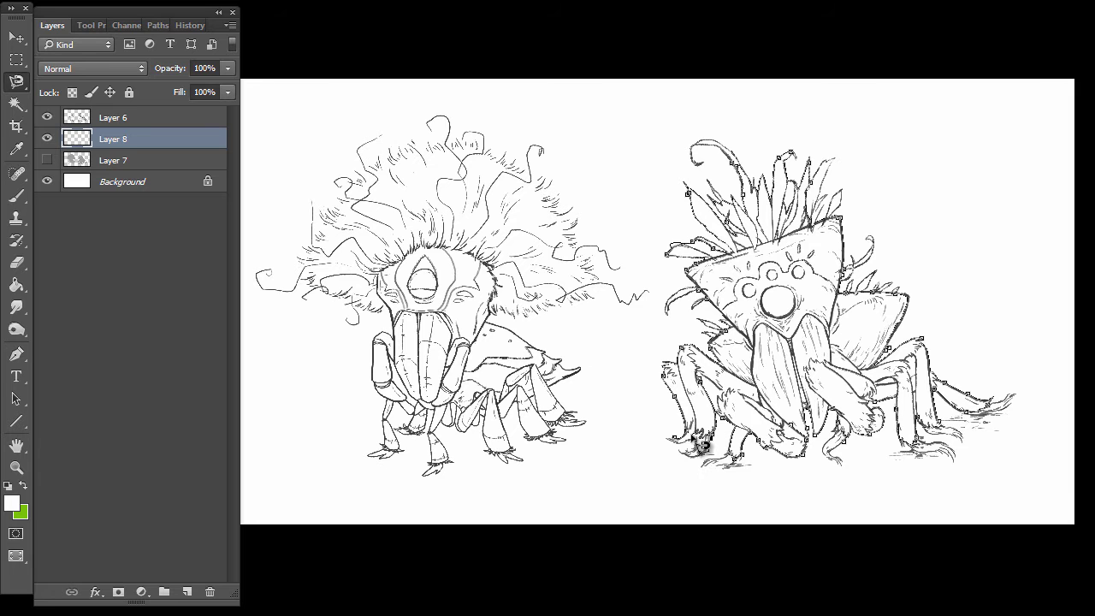
left_click(682, 451)
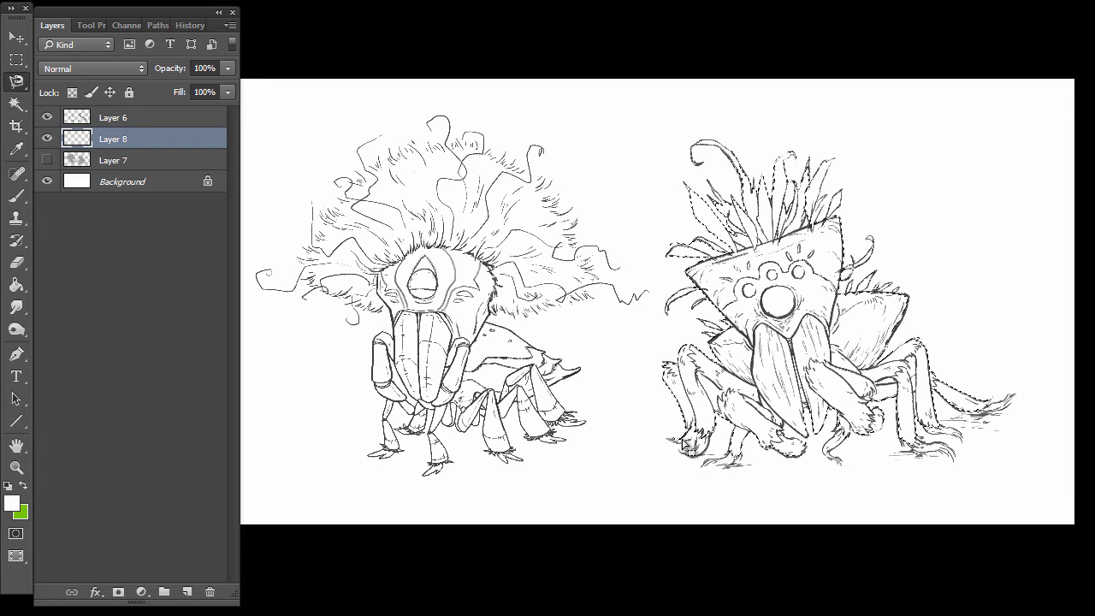
Step: Set the foreground colour to a neutral mid grey and fill the creature selection with it on Layer 8
left_click(12, 504)
left_click(89, 281)
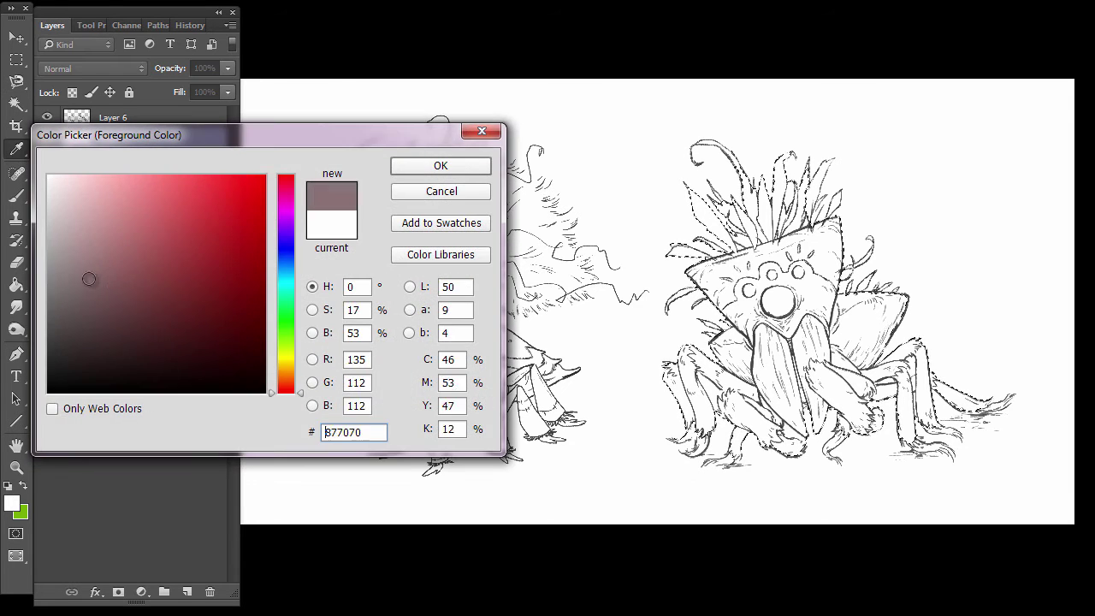
left_click_drag(89, 281, 37, 271)
key("Return")
key("alt+BackSpace")
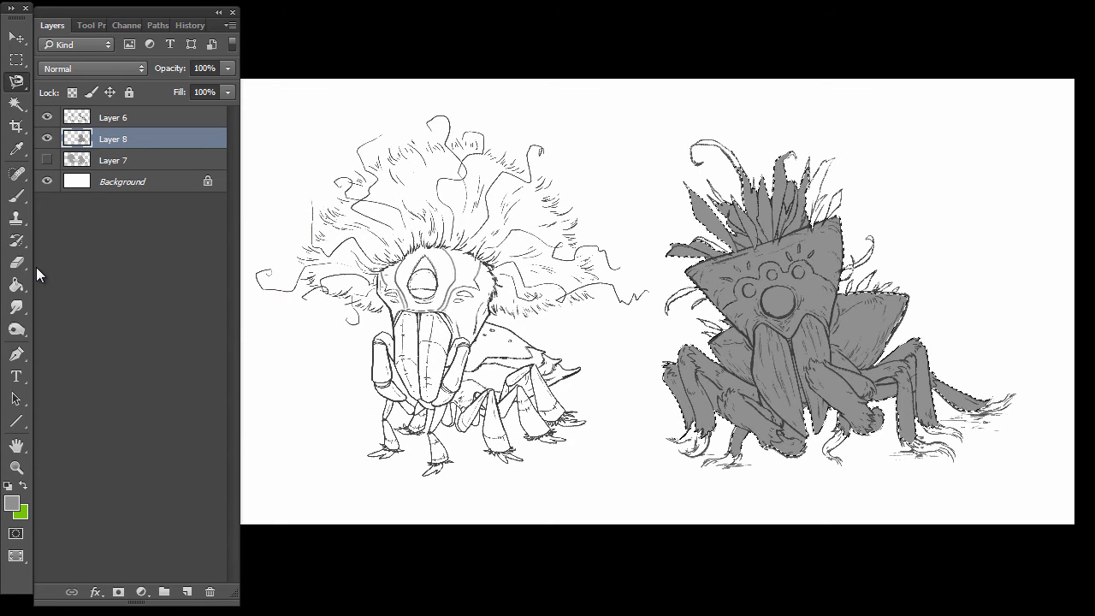
Step: Trace the bushy-haired creature's outer contour with the Magnetic Lasso Tool and fill the selection with the grey on Layer 8
key("ctrl+d")
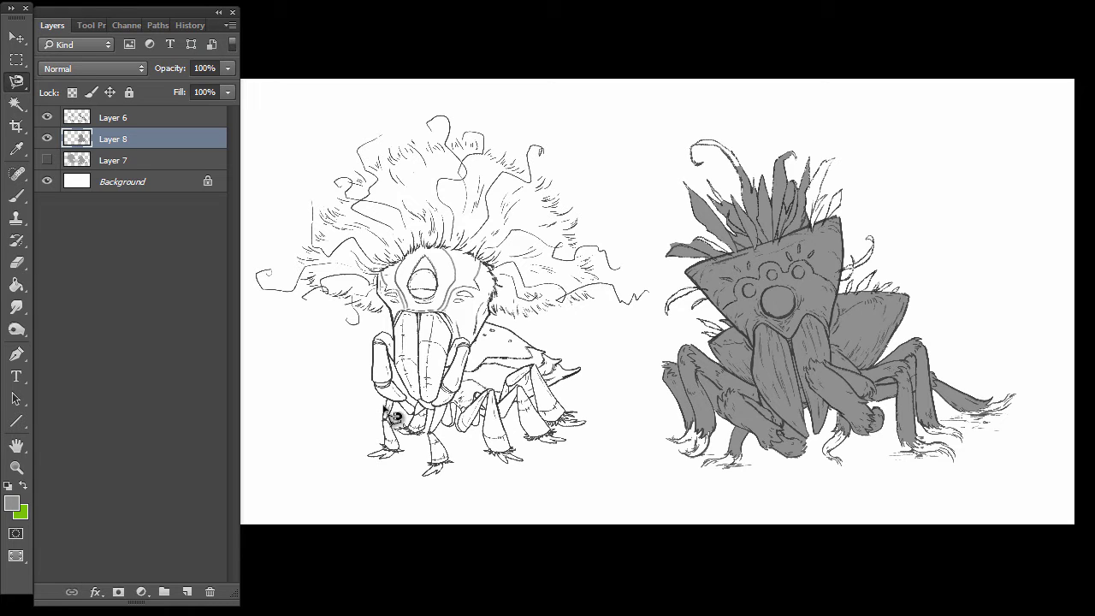
left_click(382, 441)
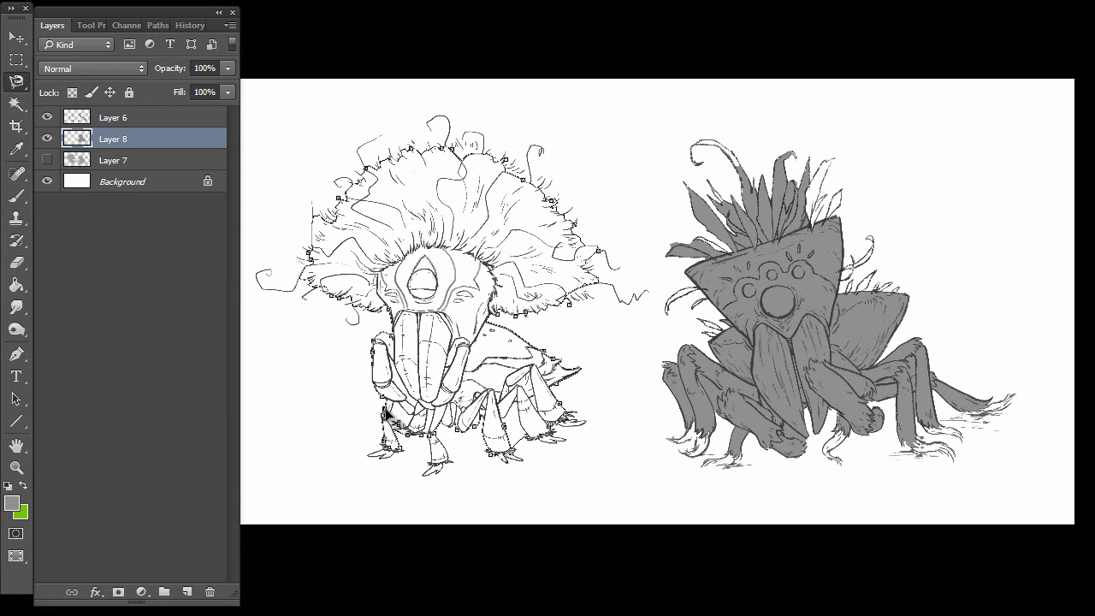
left_click(392, 414)
key("alt+BackSpace")
key("ctrl+d")
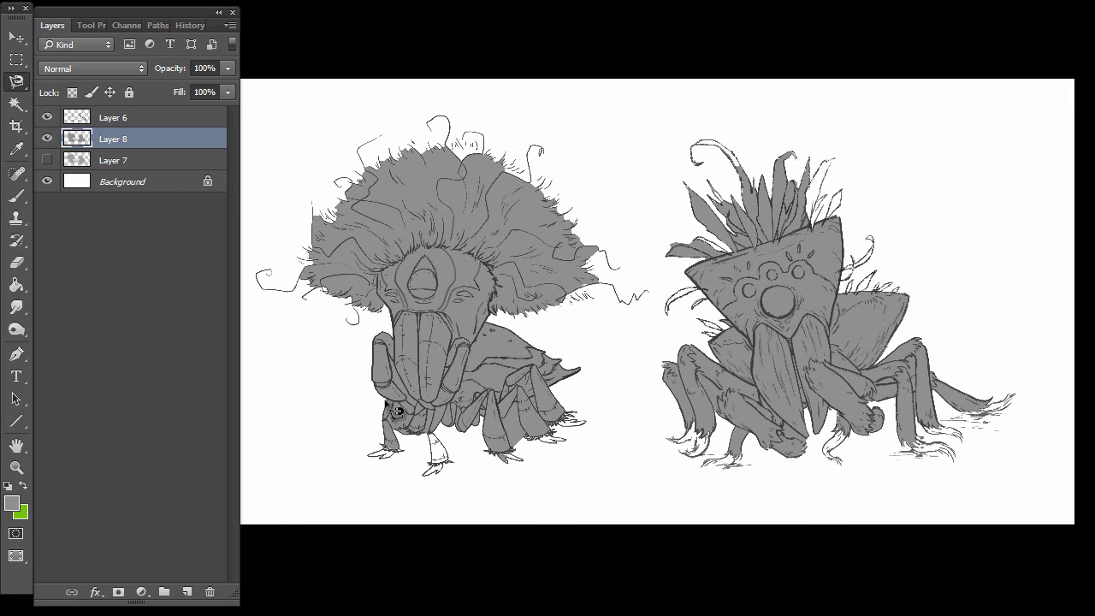
left_click(516, 448)
key("Escape")
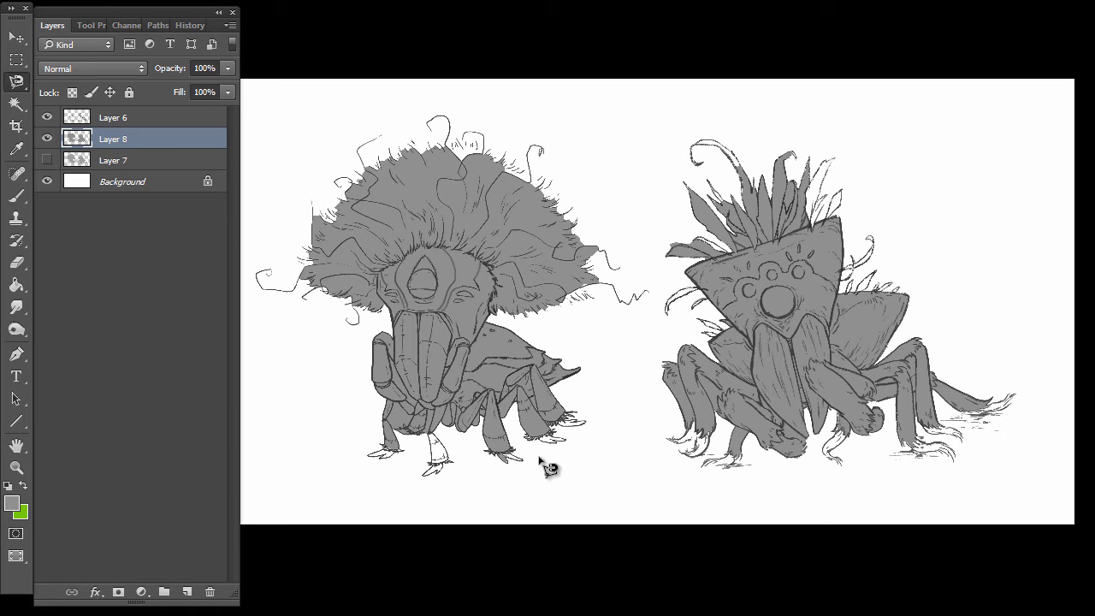
Step: Switch to the ArtRage painting of the six coloured creatures and inspect the lock options of Layer 7
scroll(547, 466, "down", 3)
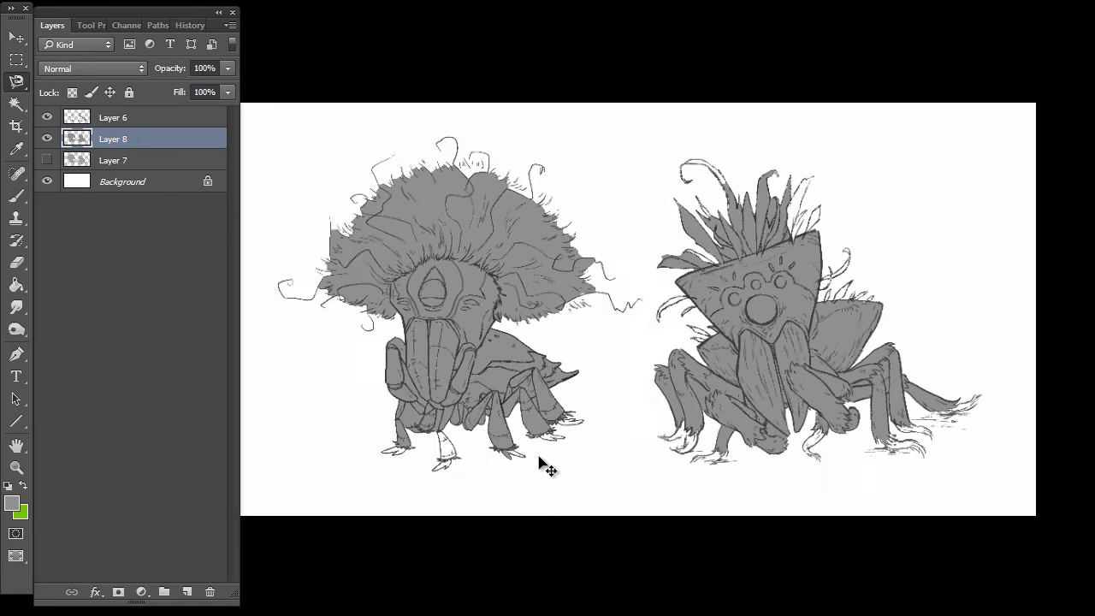
scroll(547, 466, "up", 3)
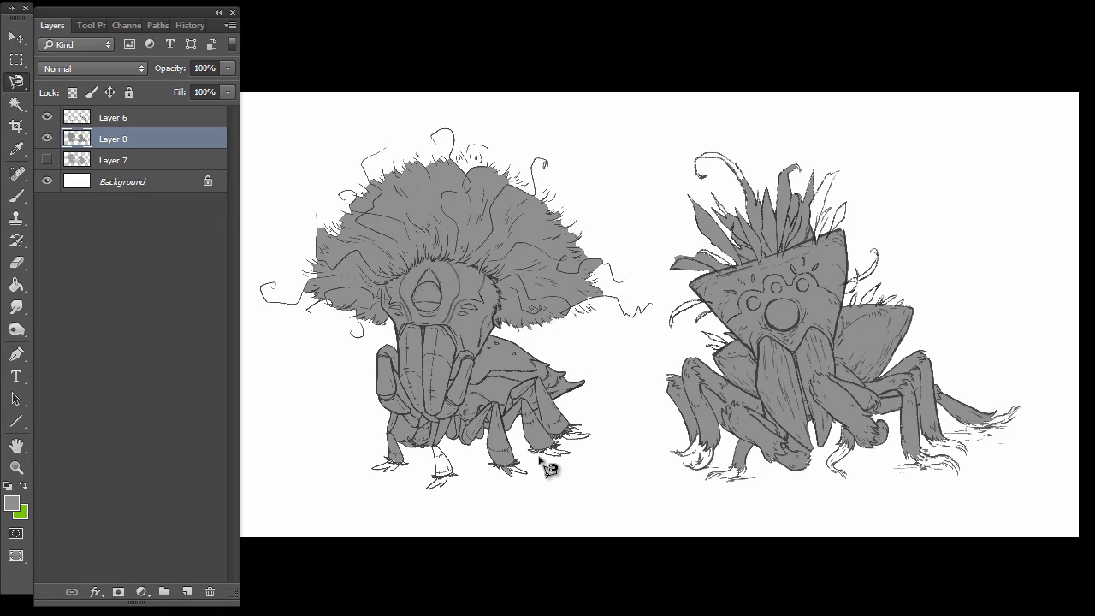
key("alt+Tab")
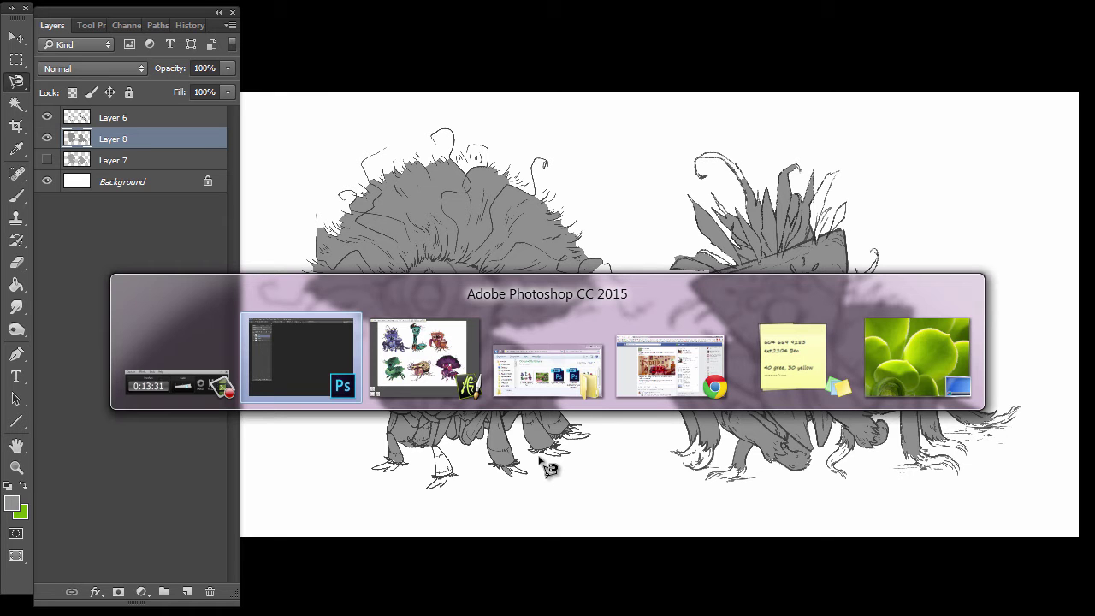
key("alt+Tab")
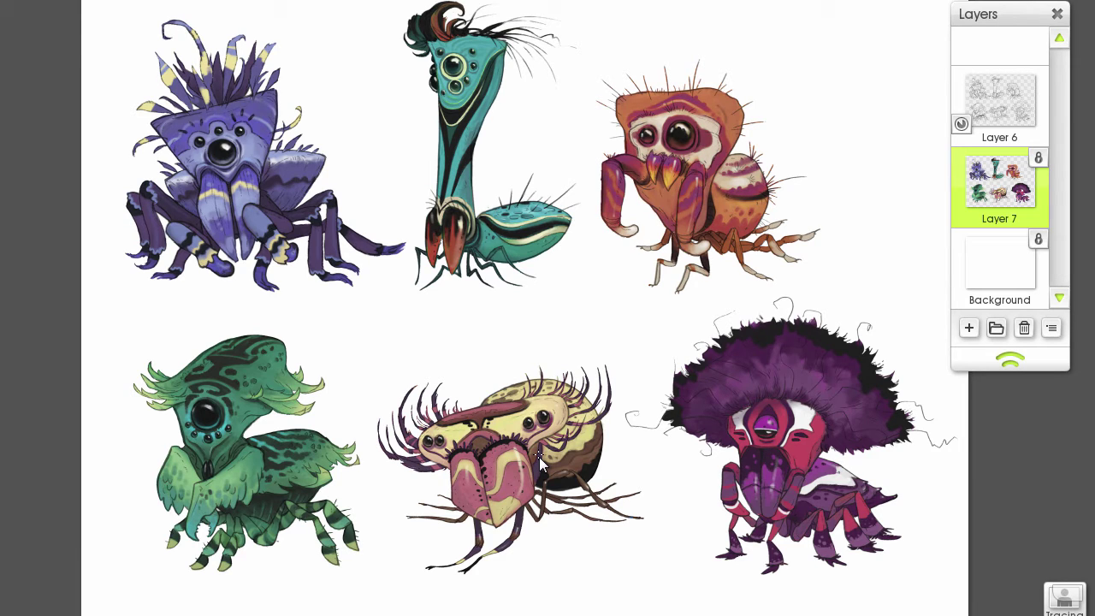
mouse_move(992, 210)
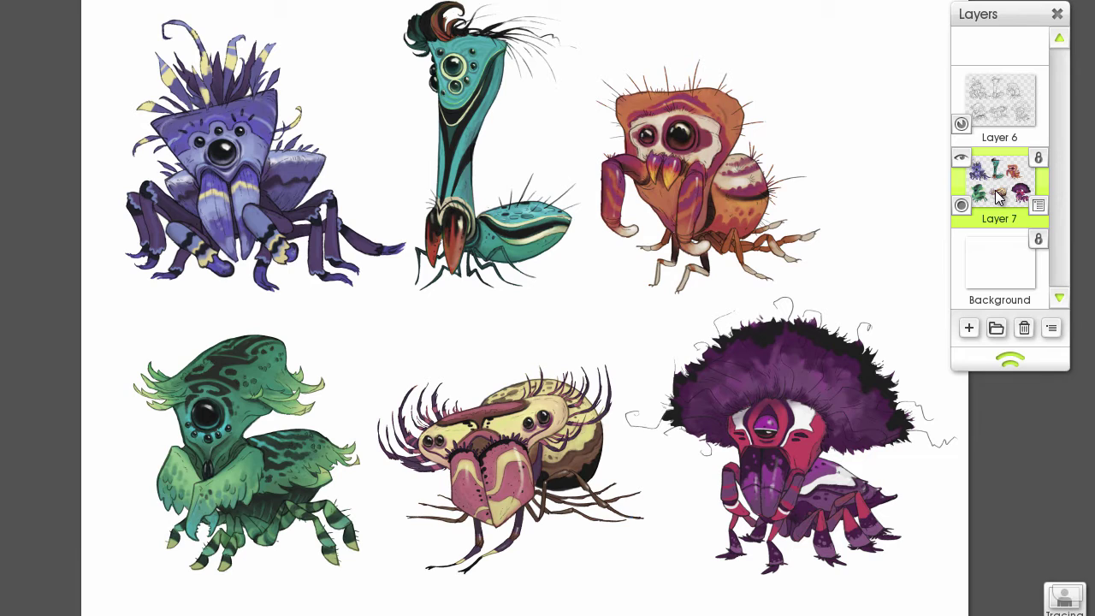
left_click(1038, 159)
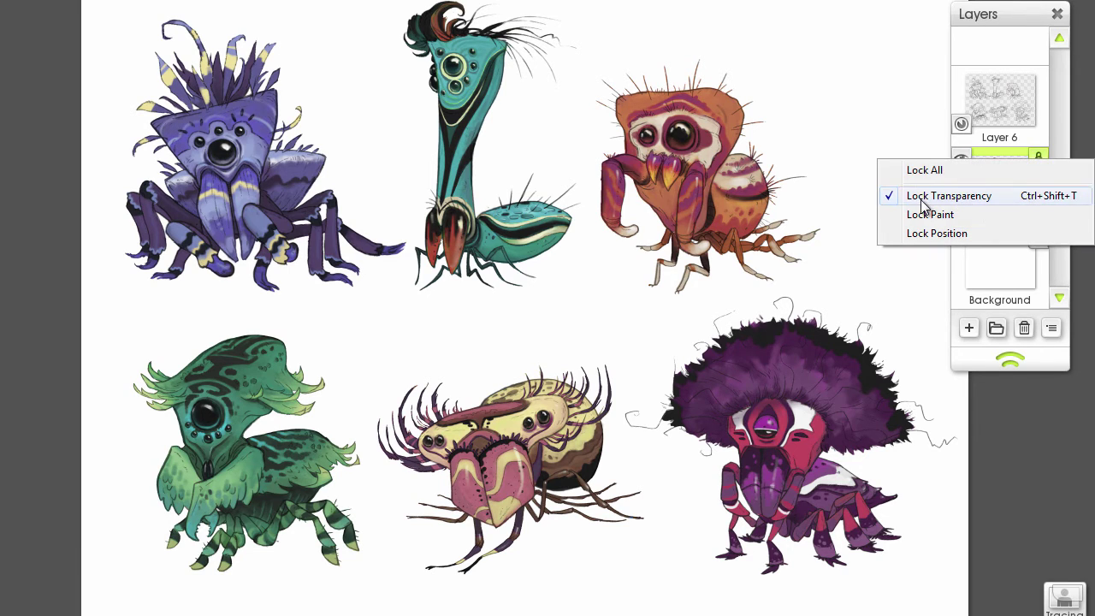
left_click(995, 160)
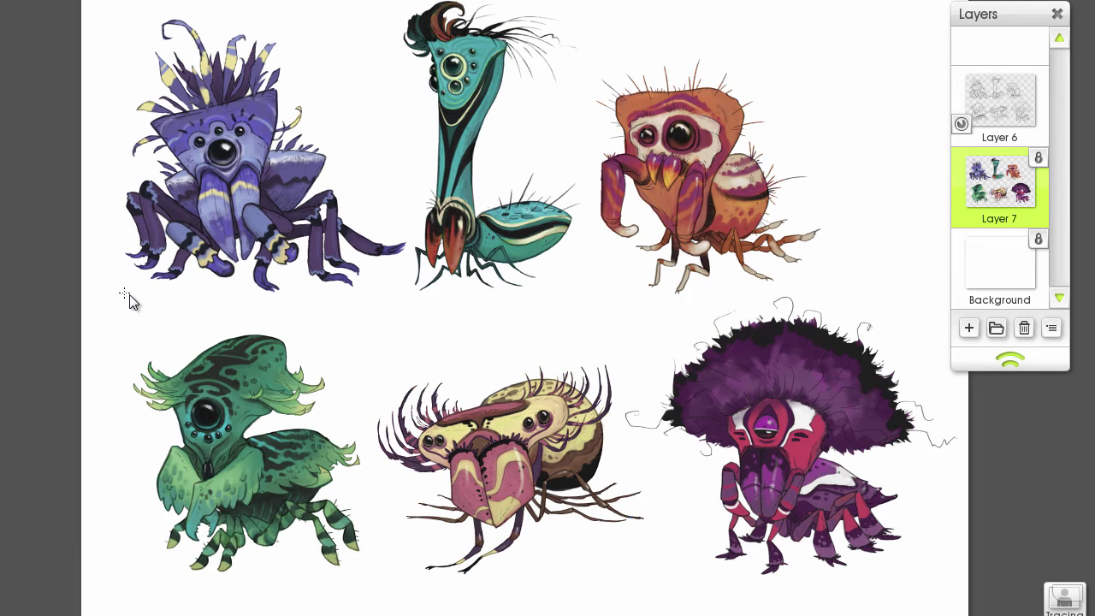
Step: Select the line art on Layer 6 and adjust the layer's opacity
left_click(963, 91)
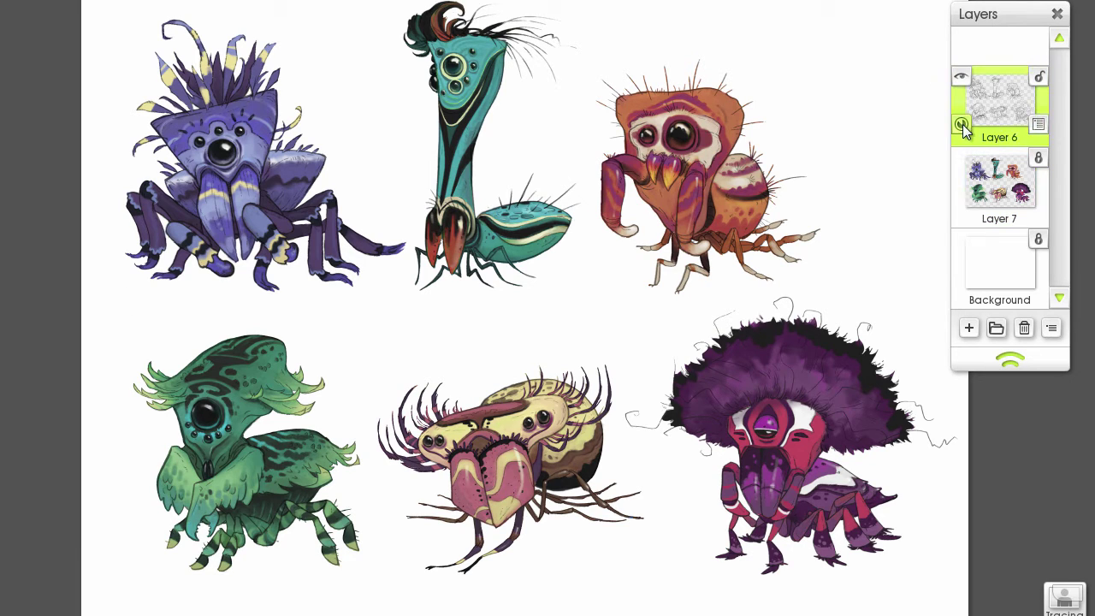
mouse_move(962, 124)
left_click_drag(962, 127, 974, 92)
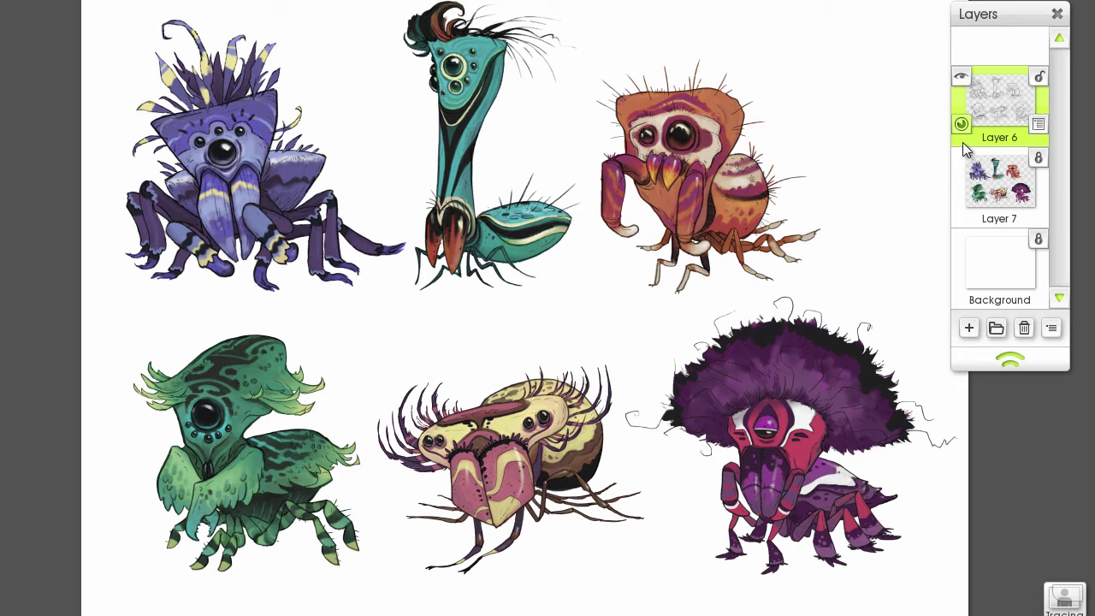
Step: Examine up close how the Layer 6 line art sits over the teal long-necked creature's colours, and check the layer's opacity control
key("ctrl+plus")
key("ctrl+plus")
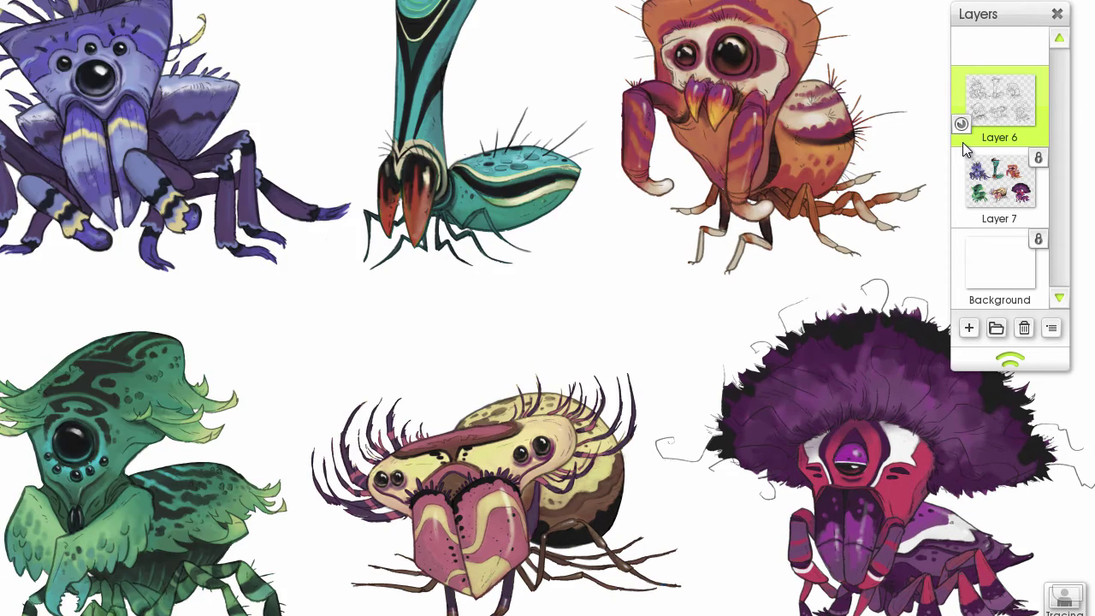
left_click_drag(414, 224, 561, 580)
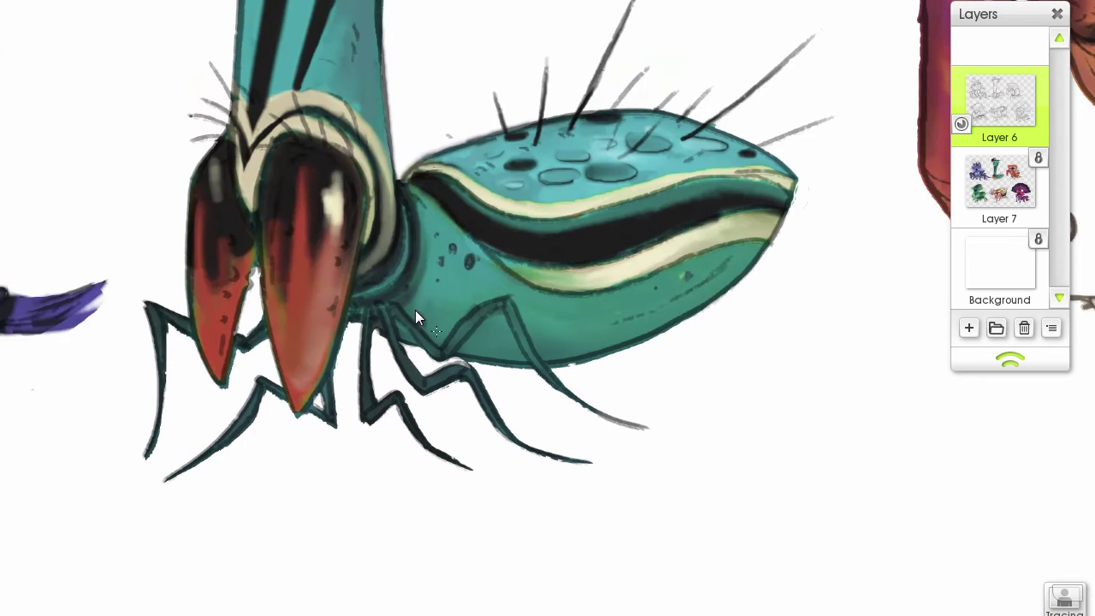
mouse_move(401, 278)
left_mouse_down()
mouse_move(534, 559)
mouse_move(541, 597)
left_mouse_up()
key("ctrl+minus")
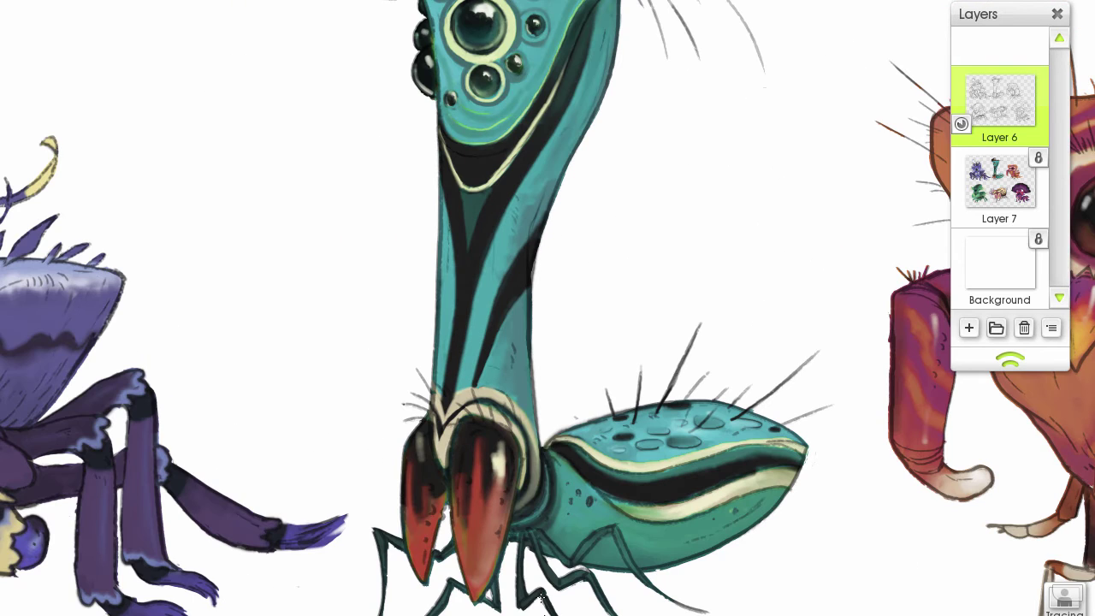
left_click_drag(366, 269, 367, 310)
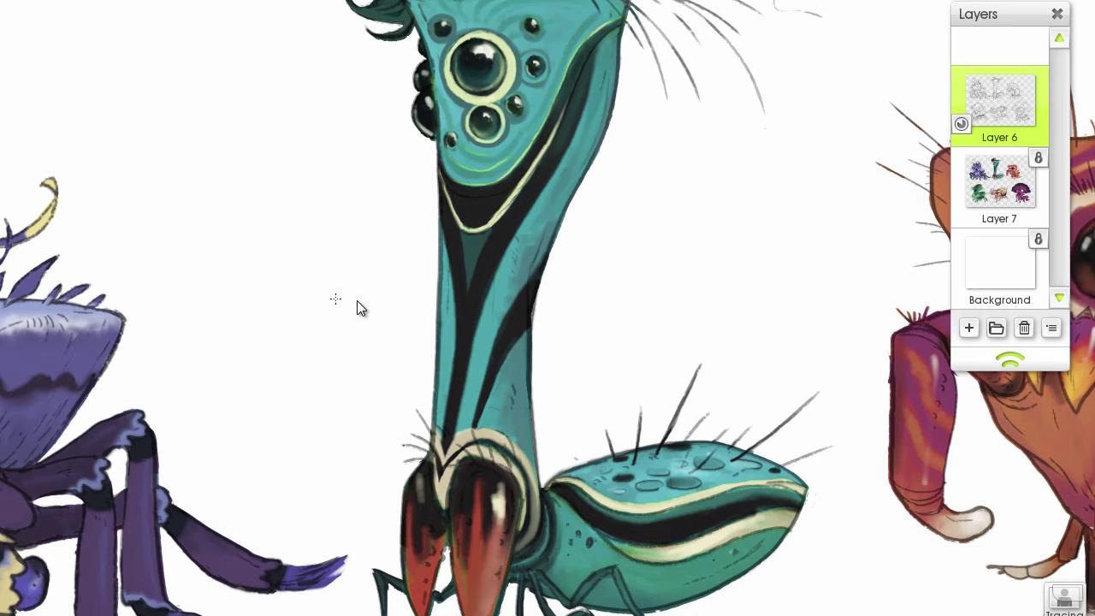
mouse_move(959, 122)
scroll(423, 487, "up", 3)
scroll(402, 361, "up", 1)
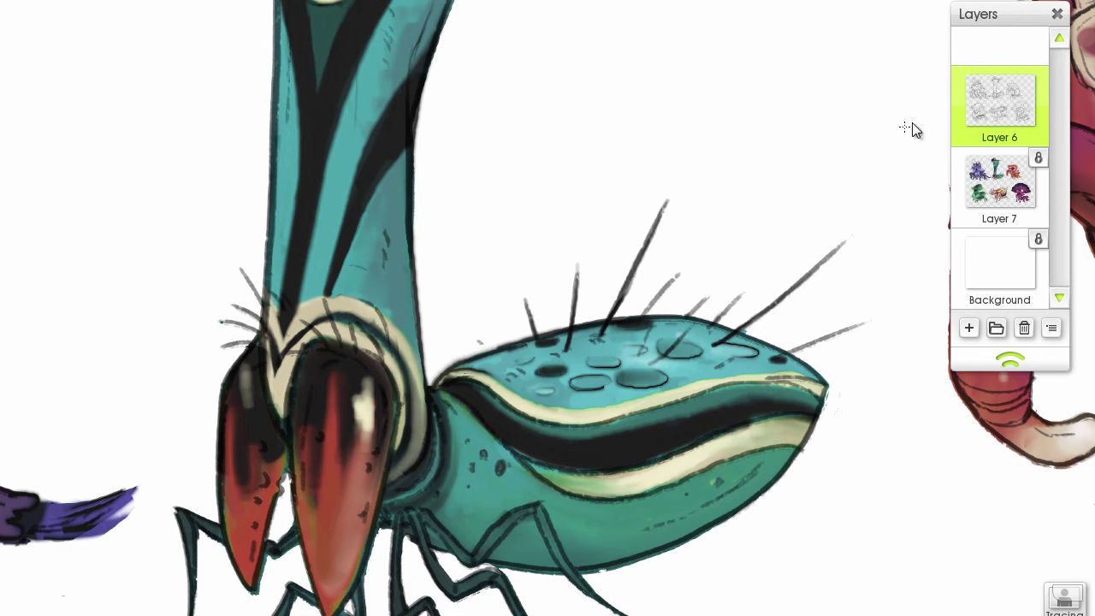
left_click(962, 124)
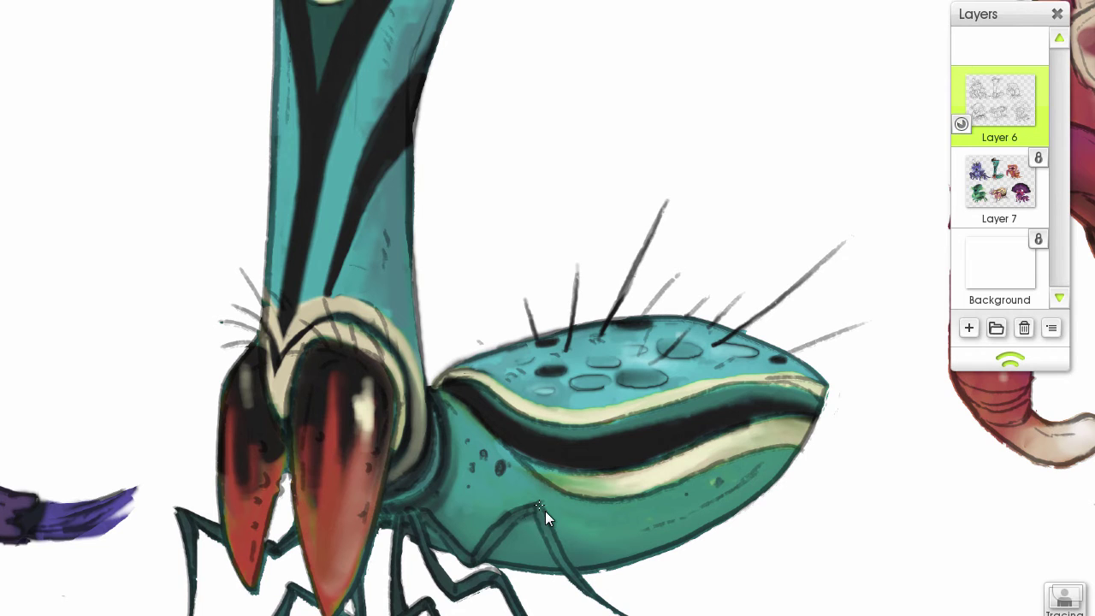
mouse_move(961, 85)
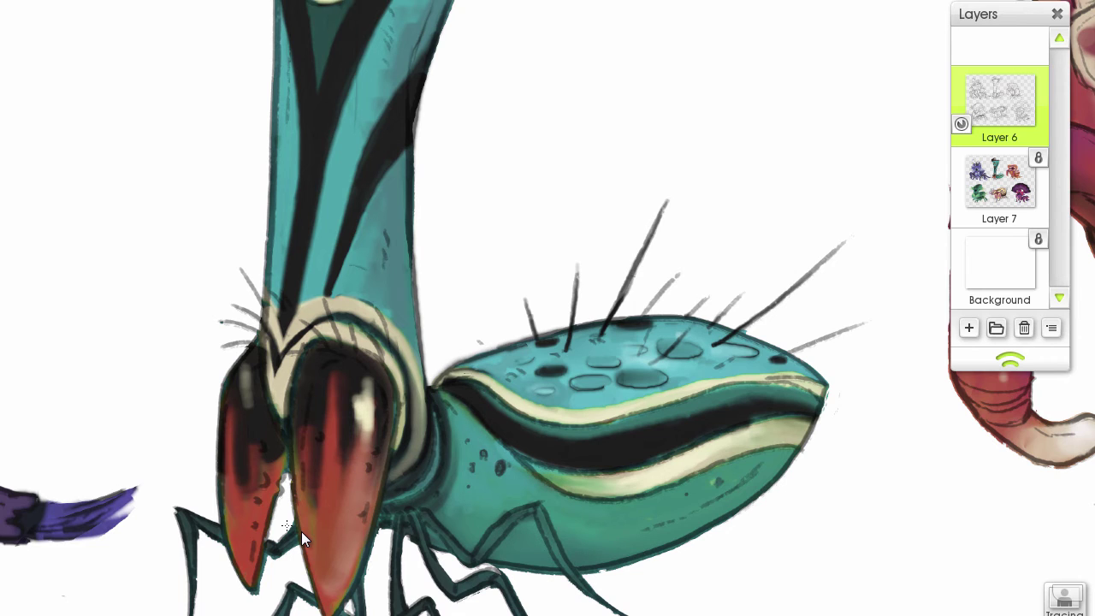
Step: Review the coloured creatures as a whole, then examine the orange creature's face, fangs and markings up close
scroll(301, 531, "down", 5)
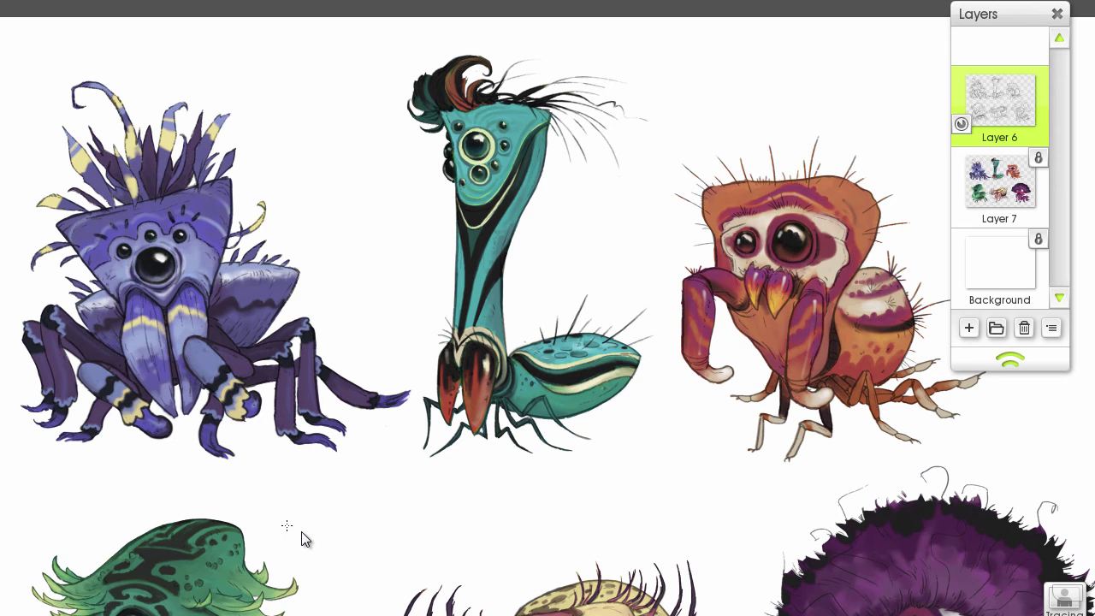
scroll(301, 531, "down", 5)
scroll(301, 532, "up", 5)
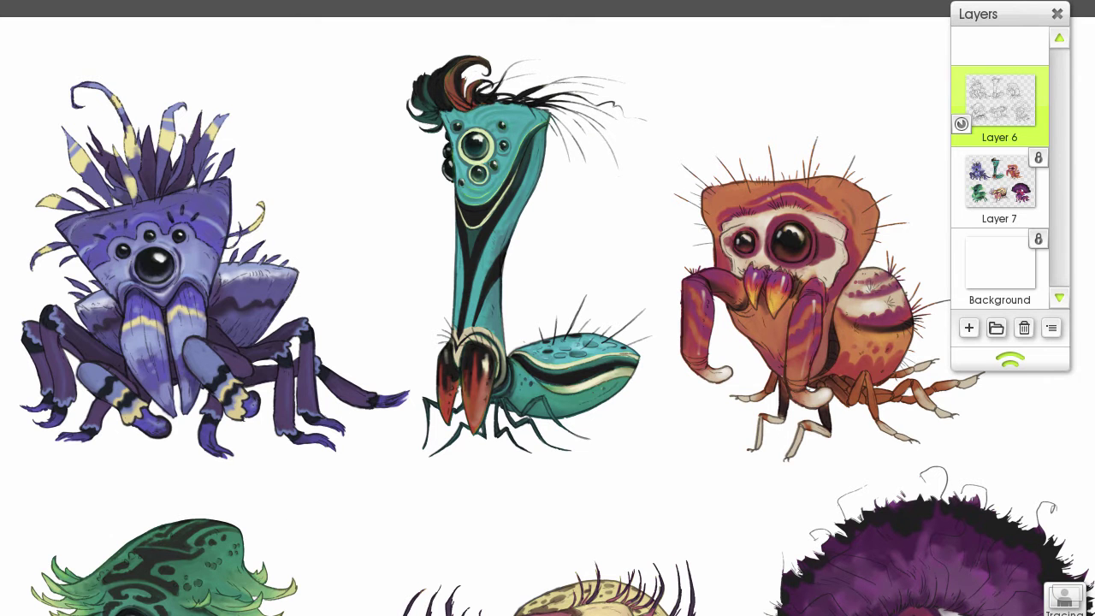
scroll(301, 532, "down", 3)
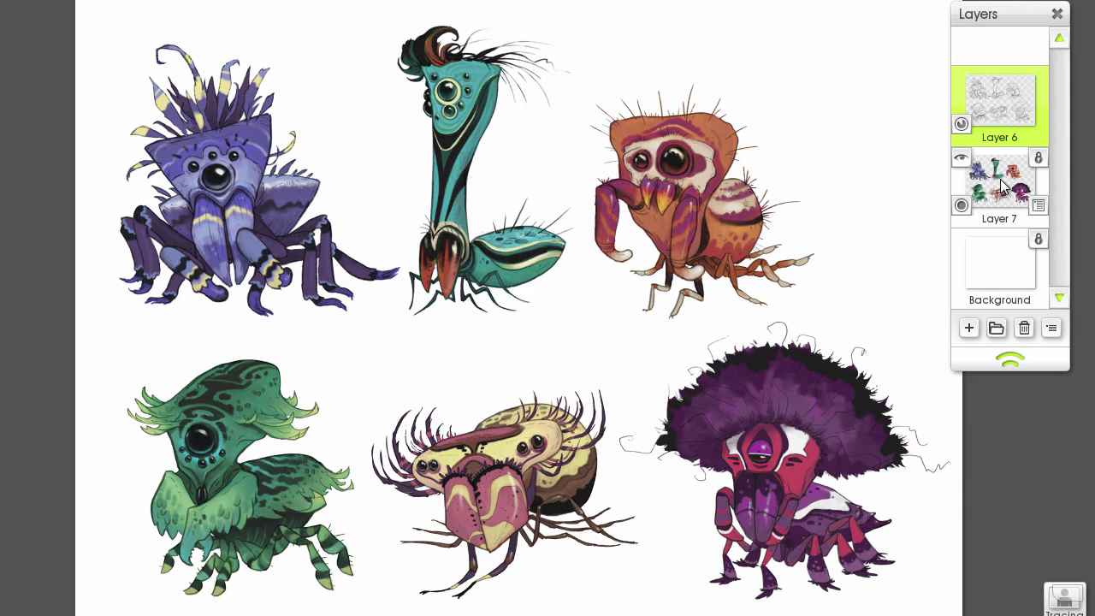
scroll(1000, 180, "up", 5)
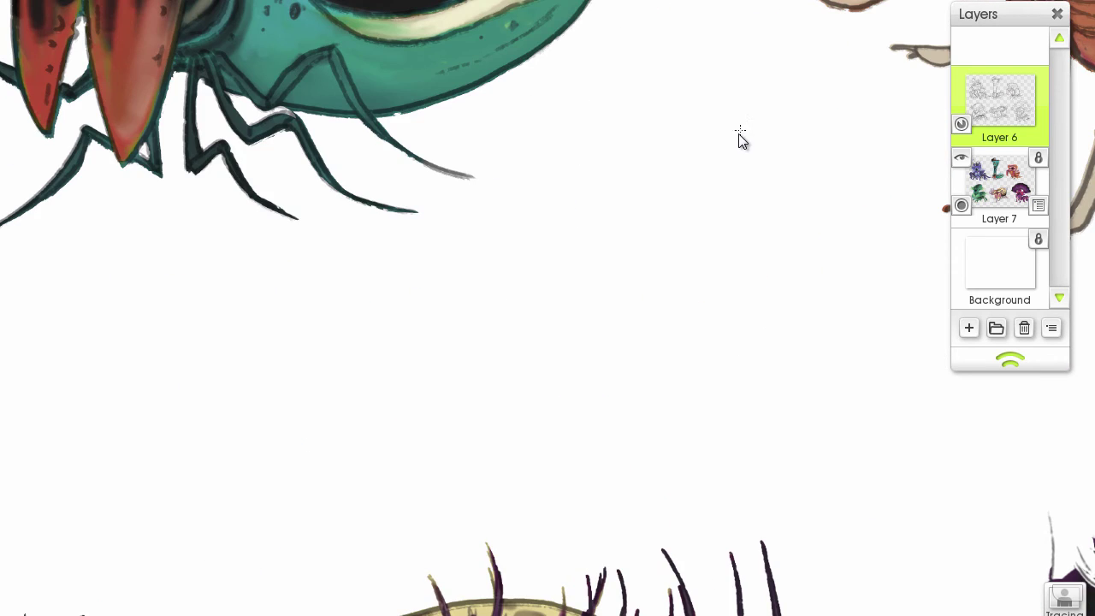
left_click_drag(740, 133, 483, 524)
left_click_drag(449, 225, 145, 445)
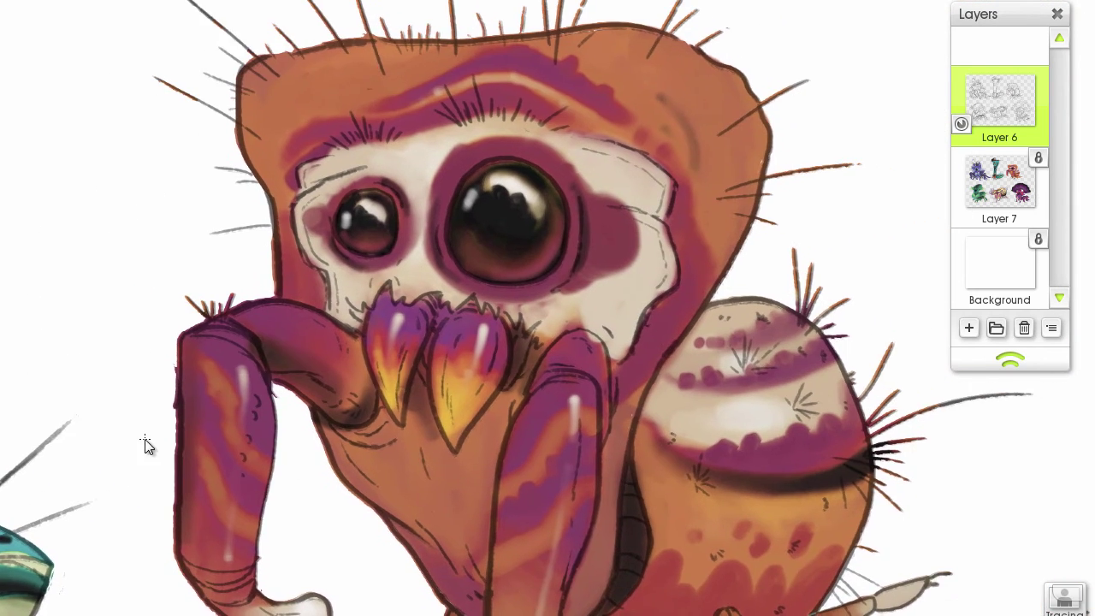
scroll(144, 439, "down", 2)
scroll(351, 435, "up", 3)
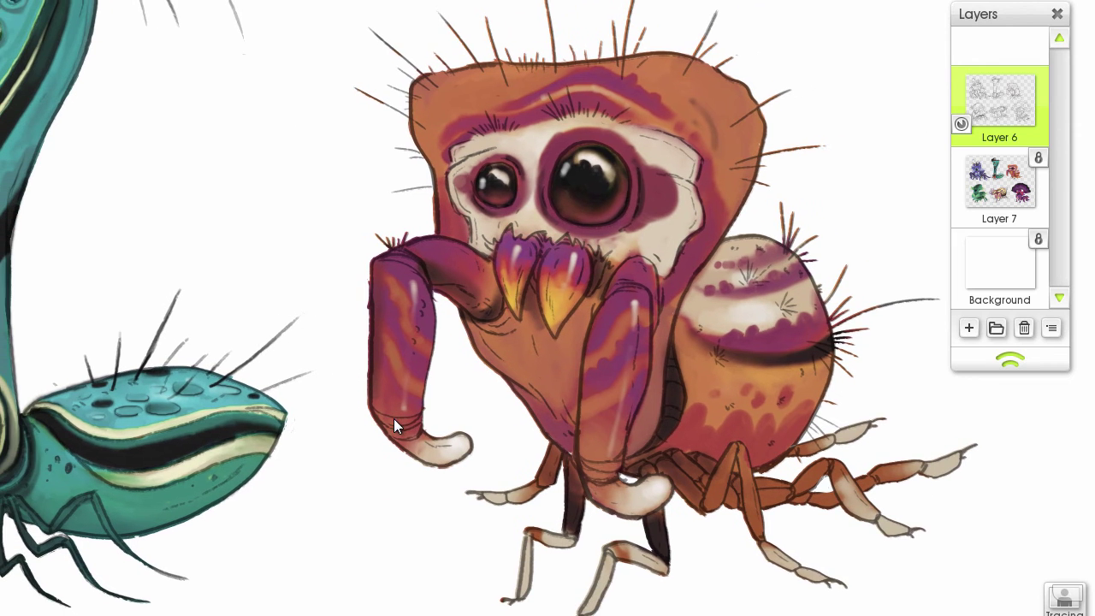
left_click_drag(398, 416, 398, 410)
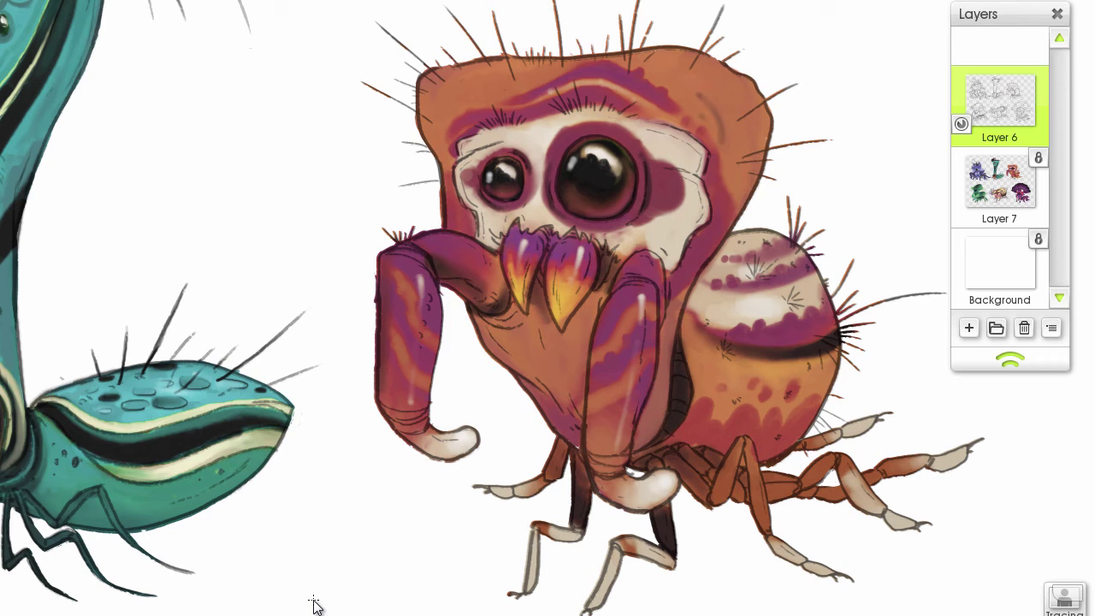
key("ctrl+minus")
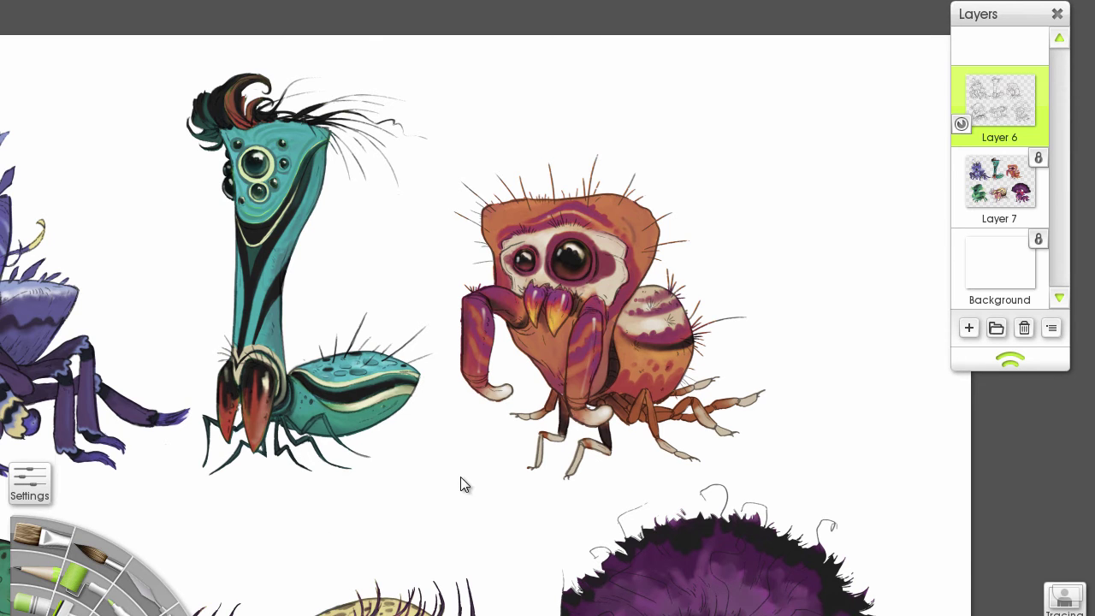
left_click_drag(460, 485, 441, 528)
key("ctrl+plus")
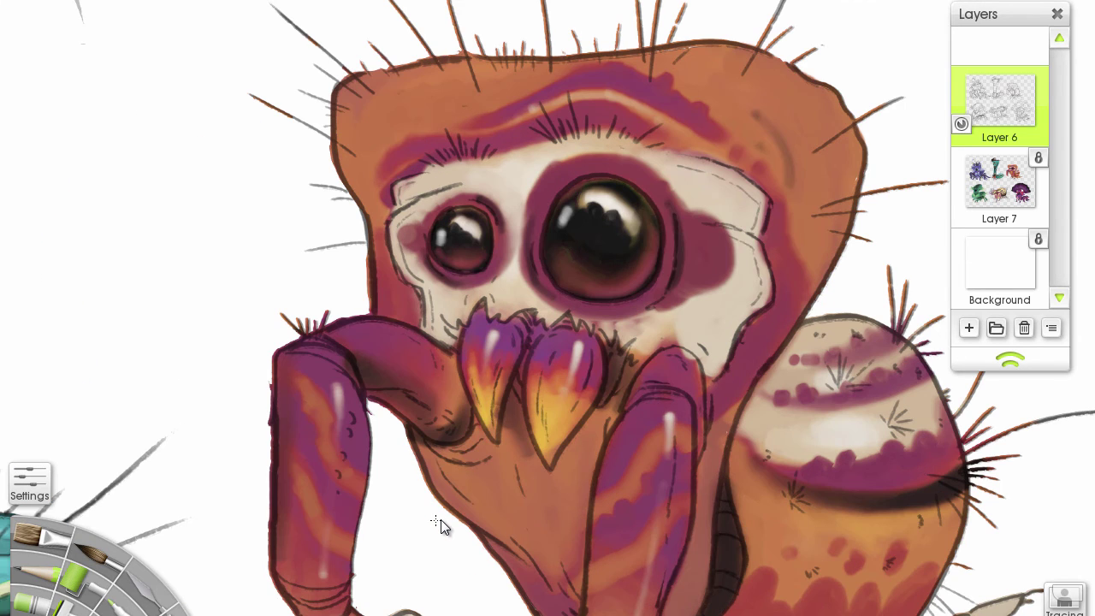
Step: Choose a painting tool with a larger tip and cover the orange creature's right fang with flat purple on Layer 7
left_click(31, 604)
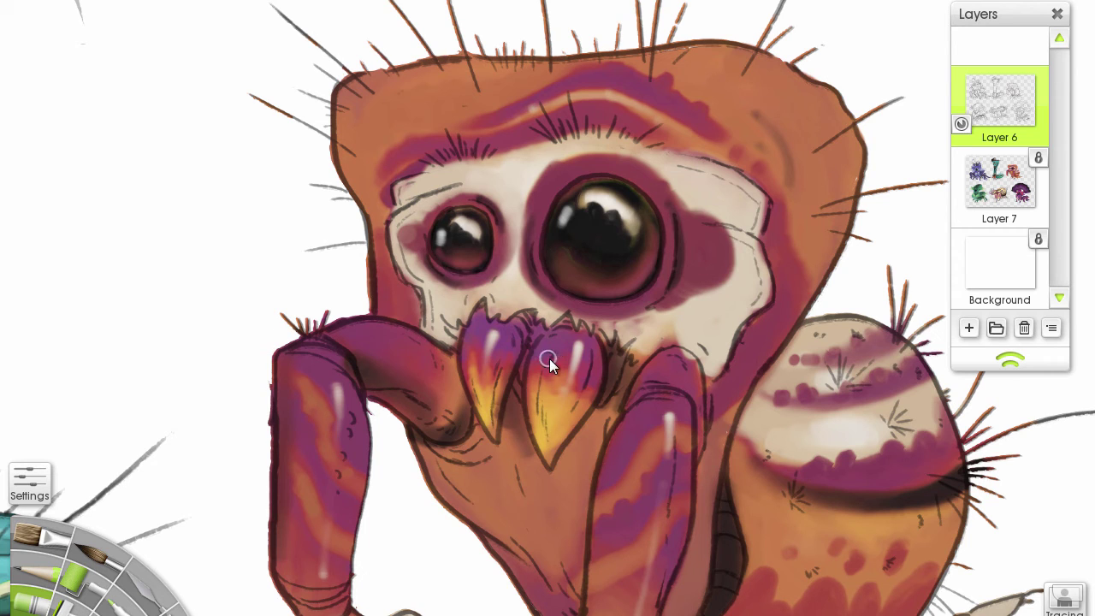
key("bracketright")
mouse_move(548, 376)
left_mouse_down()
mouse_move(544, 420)
mouse_move(555, 369)
mouse_move(557, 411)
mouse_move(568, 399)
mouse_move(551, 432)
mouse_move(559, 423)
left_mouse_up()
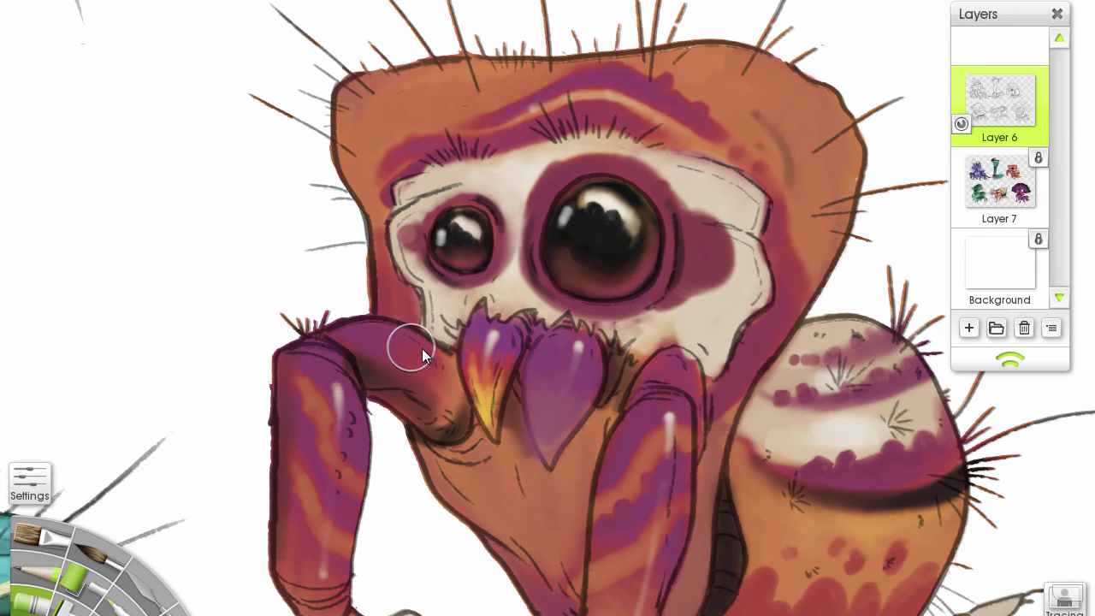
key("ctrl+z")
left_click(990, 182)
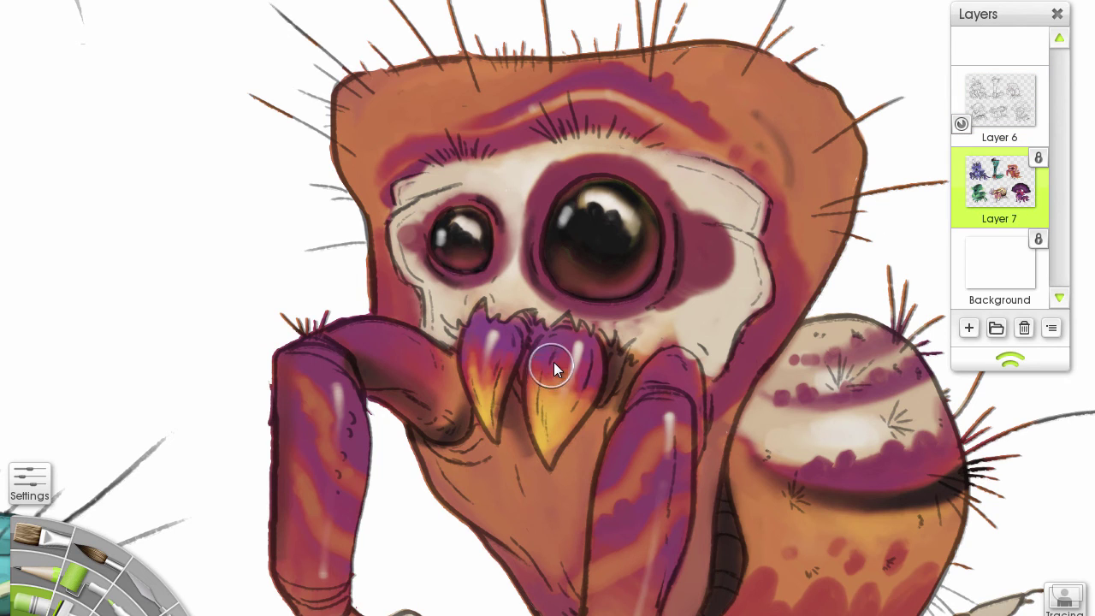
left_click_drag(554, 362, 540, 371)
mouse_move(547, 446)
left_mouse_down()
mouse_move(589, 353)
mouse_move(552, 448)
left_mouse_up()
left_click_drag(553, 399, 575, 380)
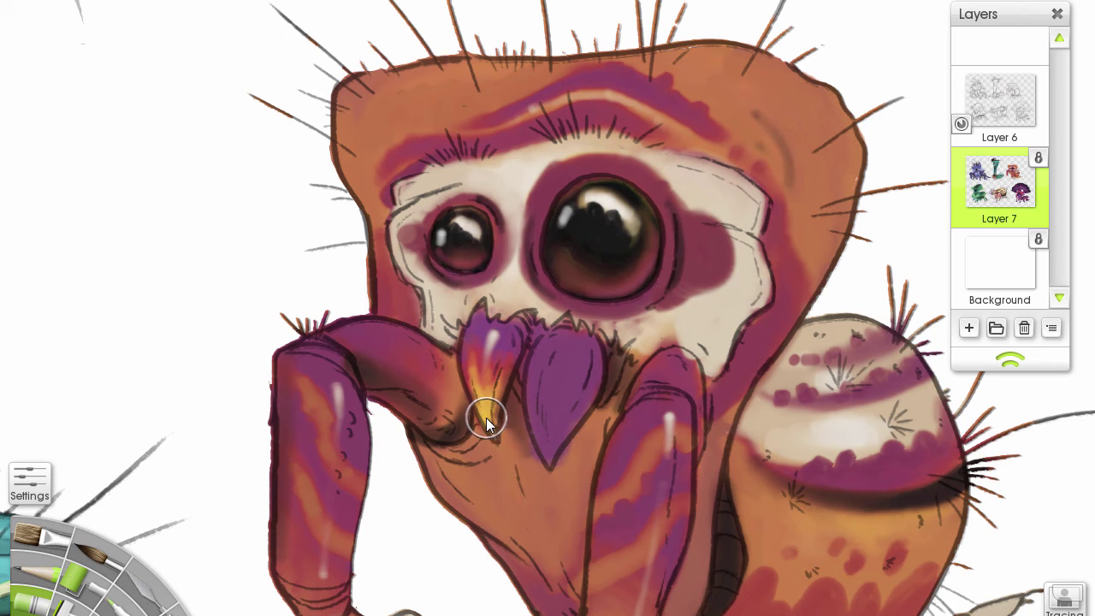
Step: Set the paint colour to a bright yellow-orange with red 248, green 191 and blue 59
key("ctrl+shift+c")
mouse_move(842, 356)
left_mouse_down()
mouse_move(852, 346)
mouse_move(843, 340)
left_mouse_up()
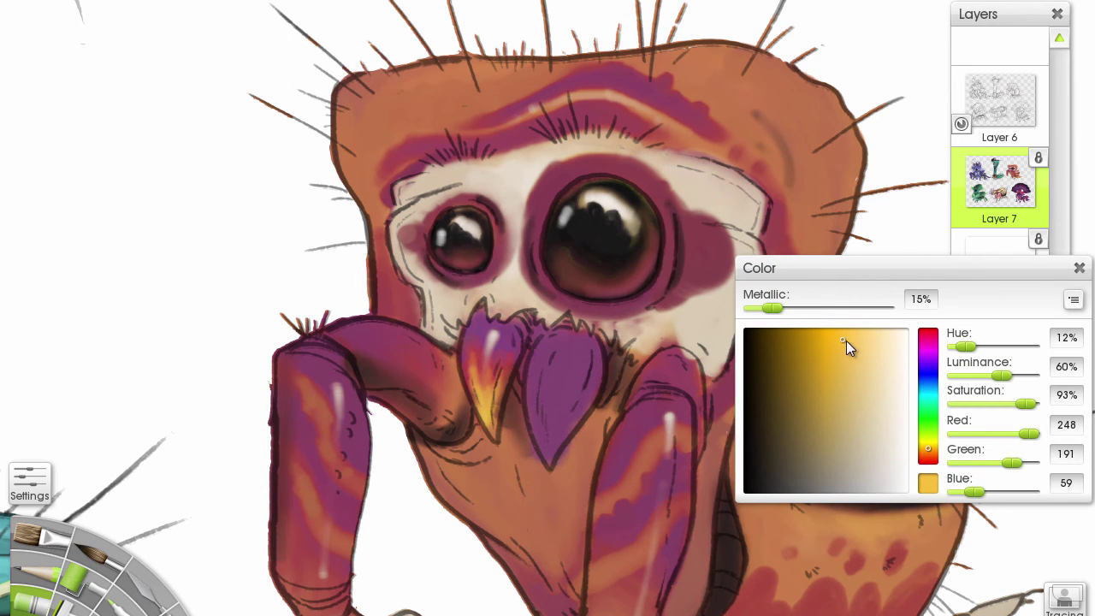
key("Return")
Step: Sample the red-orange from the orange creature's left fang and blend it over the middle of the purple right fang
left_click_drag(493, 392, 489, 377)
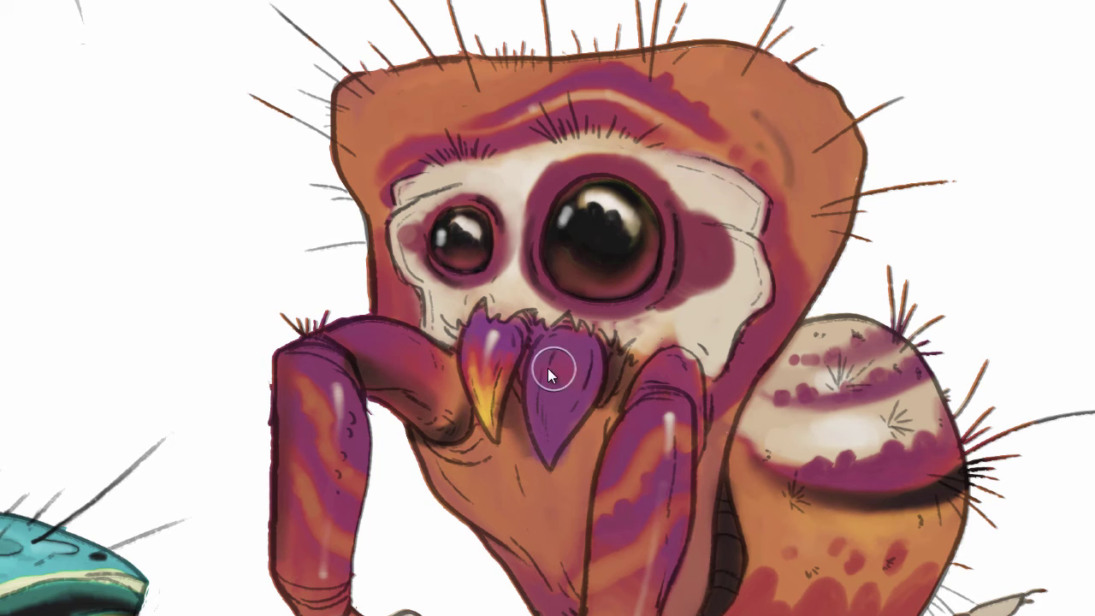
mouse_move(575, 380)
left_mouse_down()
mouse_move(547, 373)
mouse_move(576, 384)
mouse_move(536, 375)
mouse_move(583, 392)
mouse_move(554, 395)
left_mouse_up()
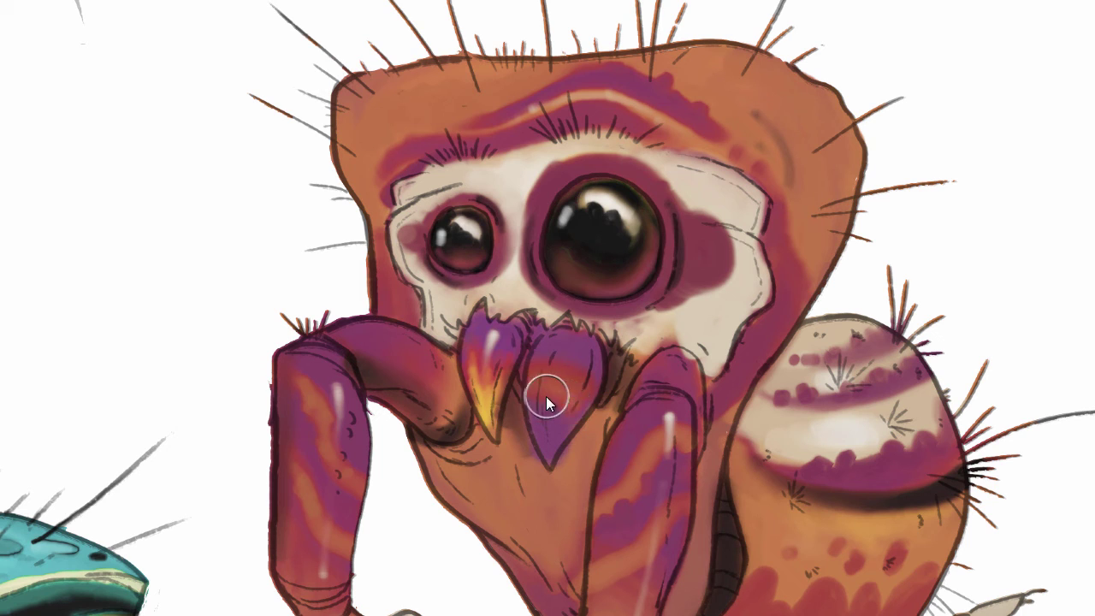